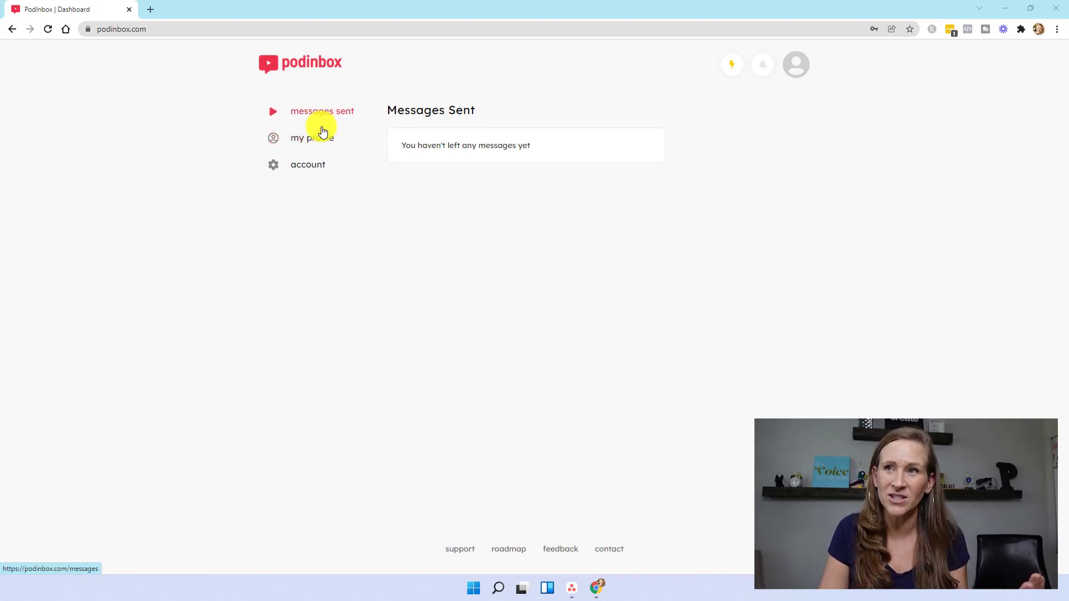
Step: Upload the headshot photo from the Google Drive photography folder as the profile picture in the profile settings
left_click(317, 151)
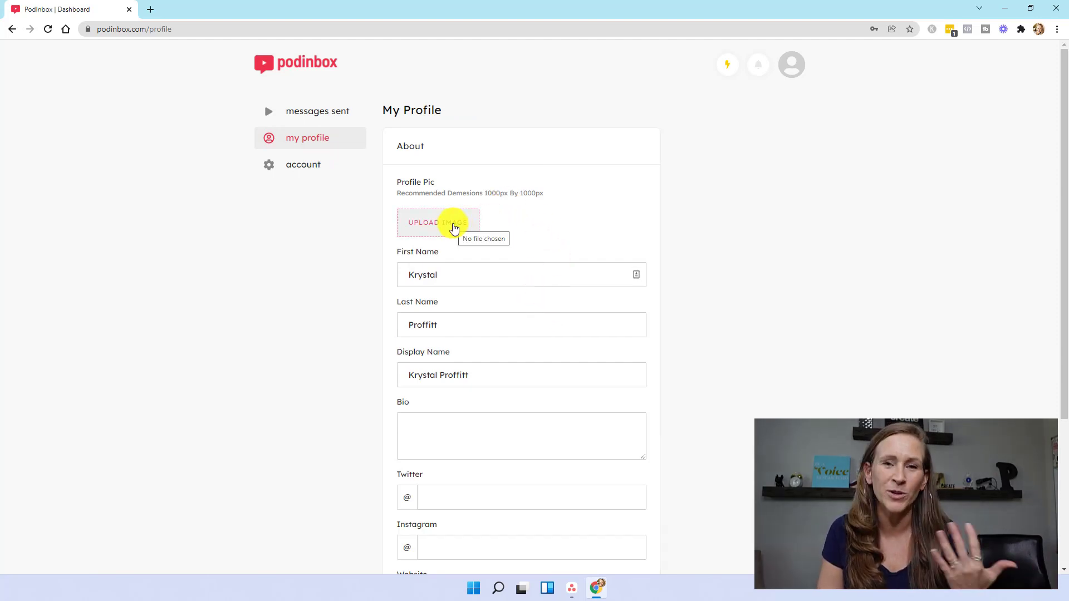
left_click(453, 226)
left_click(49, 150)
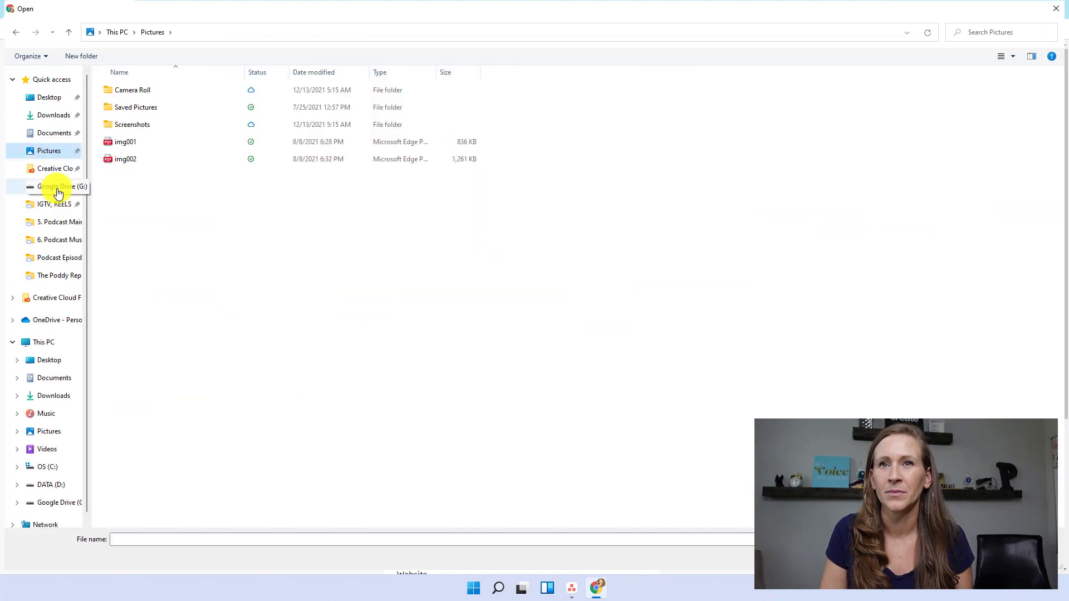
left_click(55, 186)
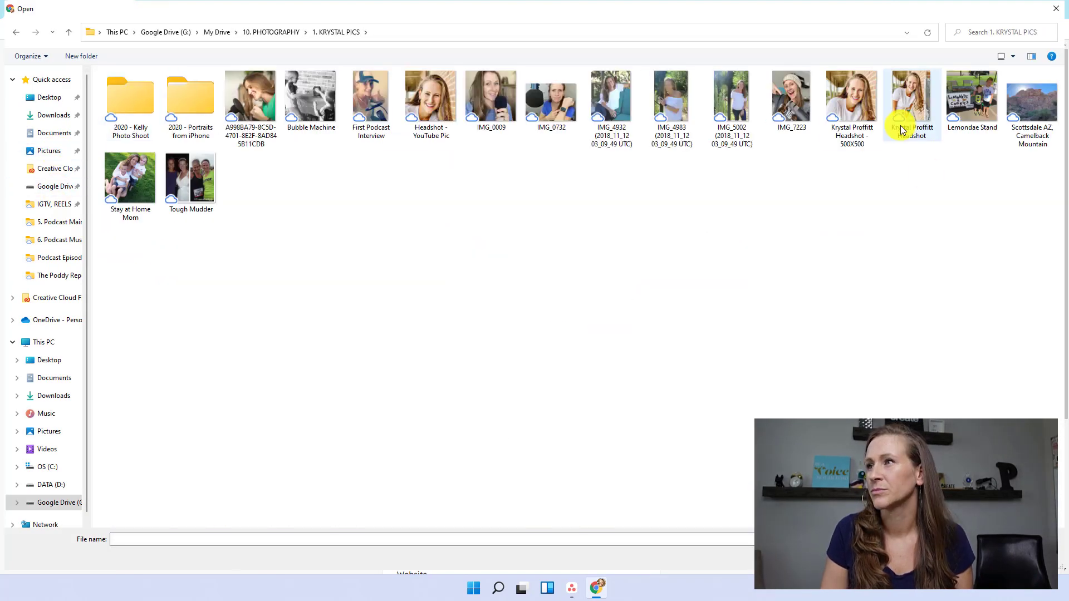
double_click(902, 129)
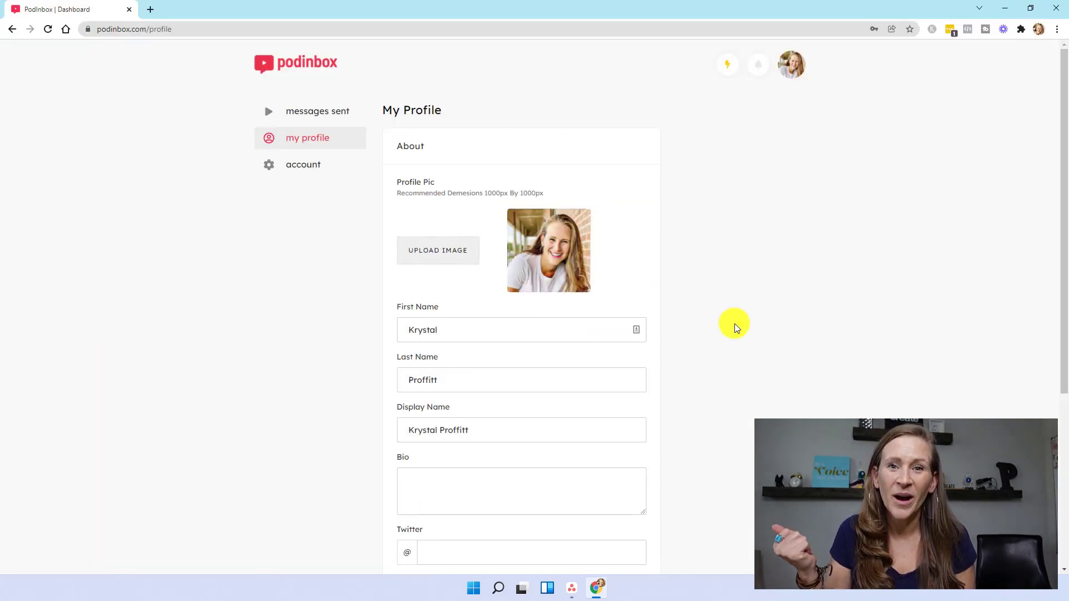
Step: Write a profile bio introducing the owner by full name as a podcast coach and host of the award-winning show, The Proffitt Podcast
scroll(726, 371, "down", 4)
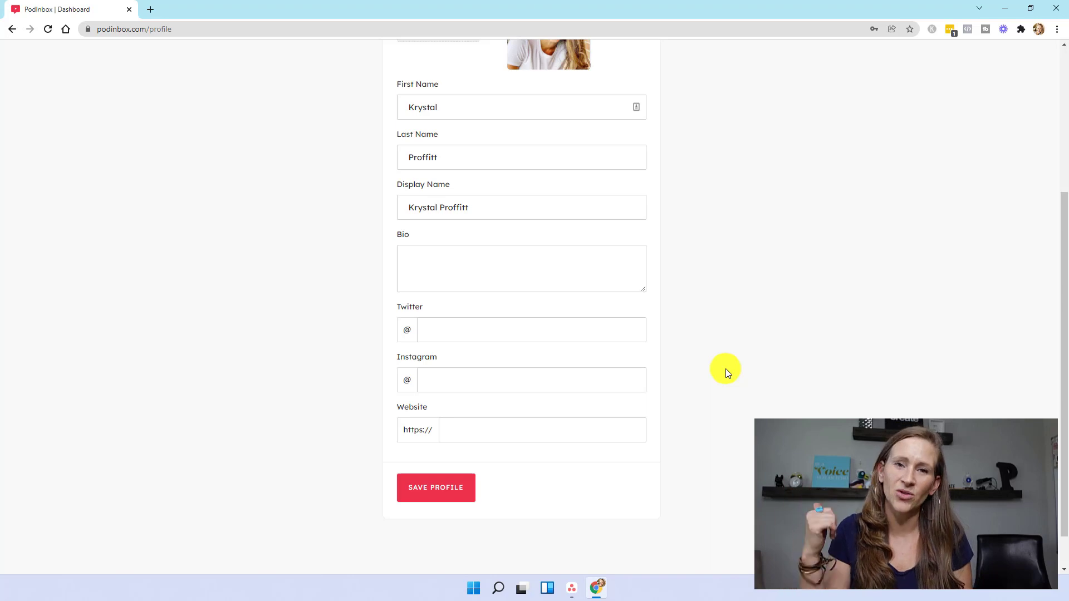
left_click(466, 271)
type("Krystal Proffitt is a podcast coach and host of the award-winning show, The Proffitt Podcast.")
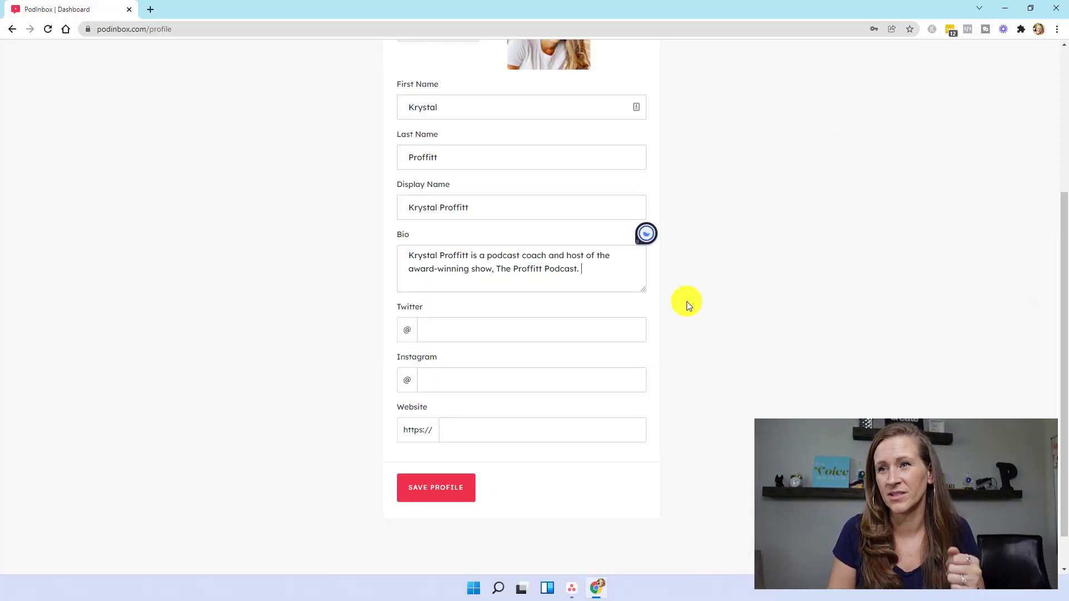
left_click(541, 382)
left_click(539, 408)
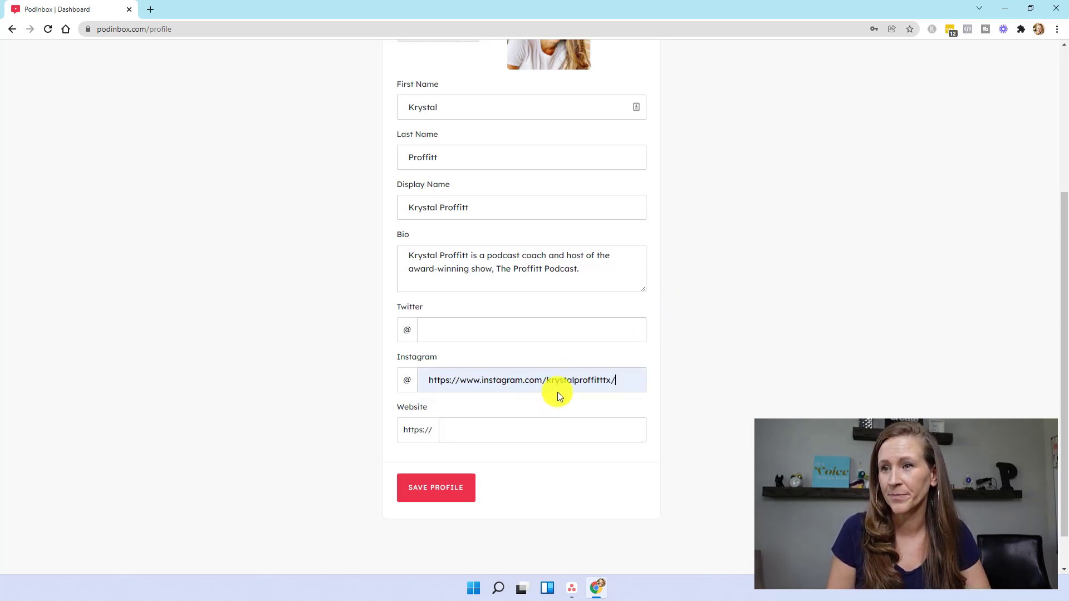
left_click(511, 430)
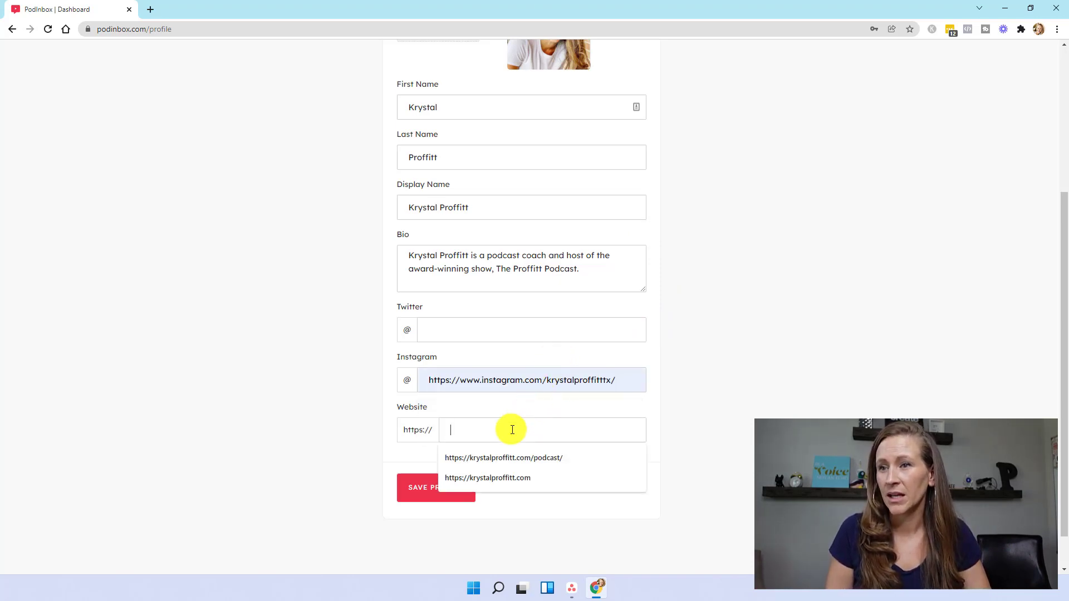
left_click(509, 460)
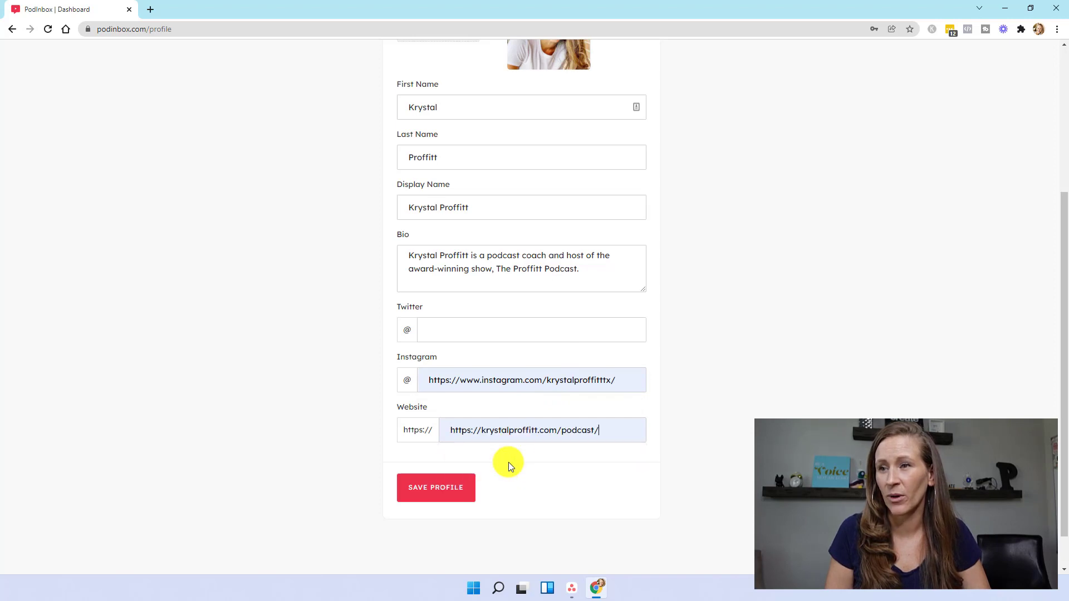
left_click_drag(483, 430, 452, 429)
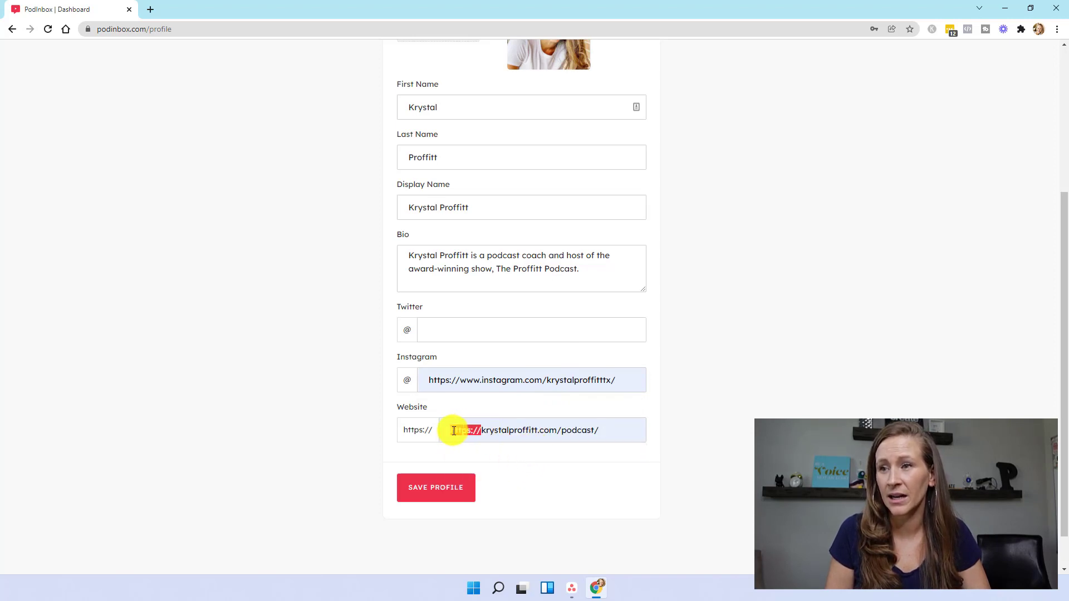
key("BackSpace")
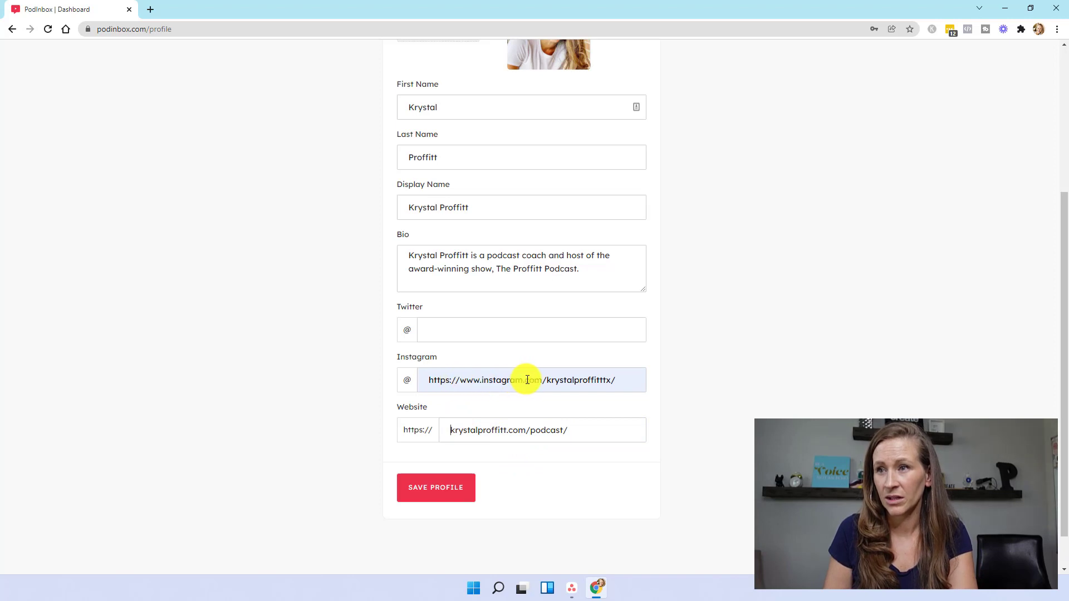
Step: Reduce the Instagram entry to the account handle only, without the URL prefix or trailing slash, and save the profile
triple_click(485, 380)
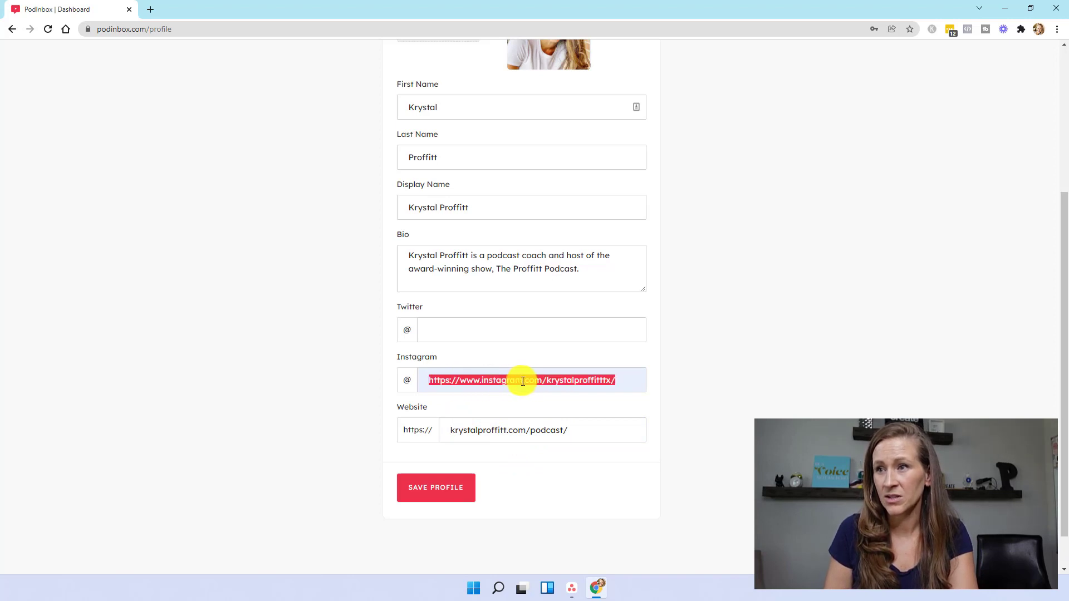
triple_click(486, 380)
key("ctrl+c")
key("BackSpace")
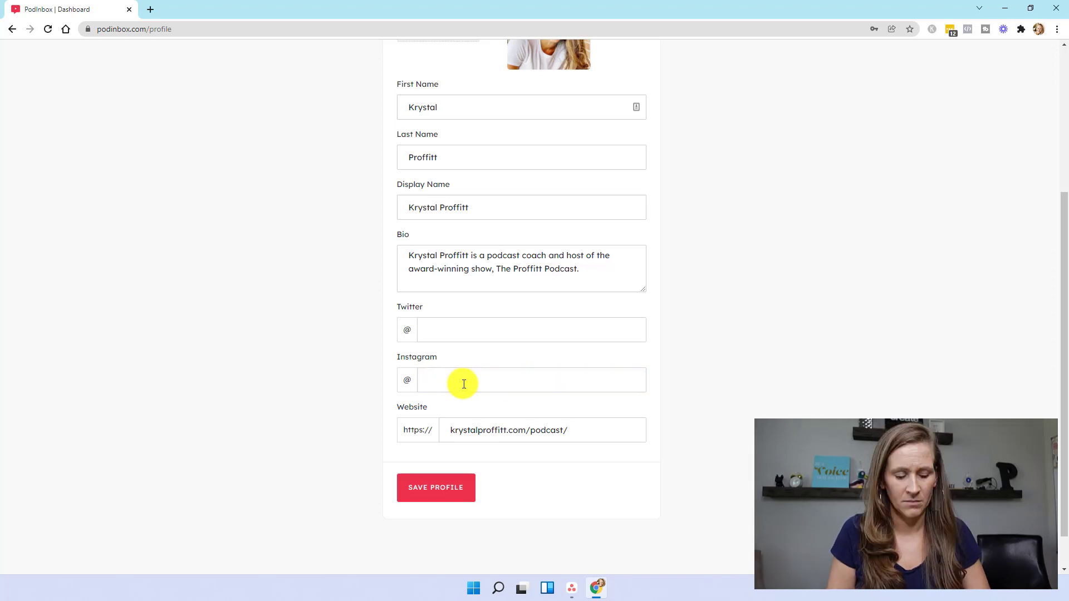
key("ctrl+v")
left_click(446, 488)
left_click_drag(424, 380, 546, 379)
key("BackSpace")
left_click(545, 380)
key("BackSpace")
left_click(454, 486)
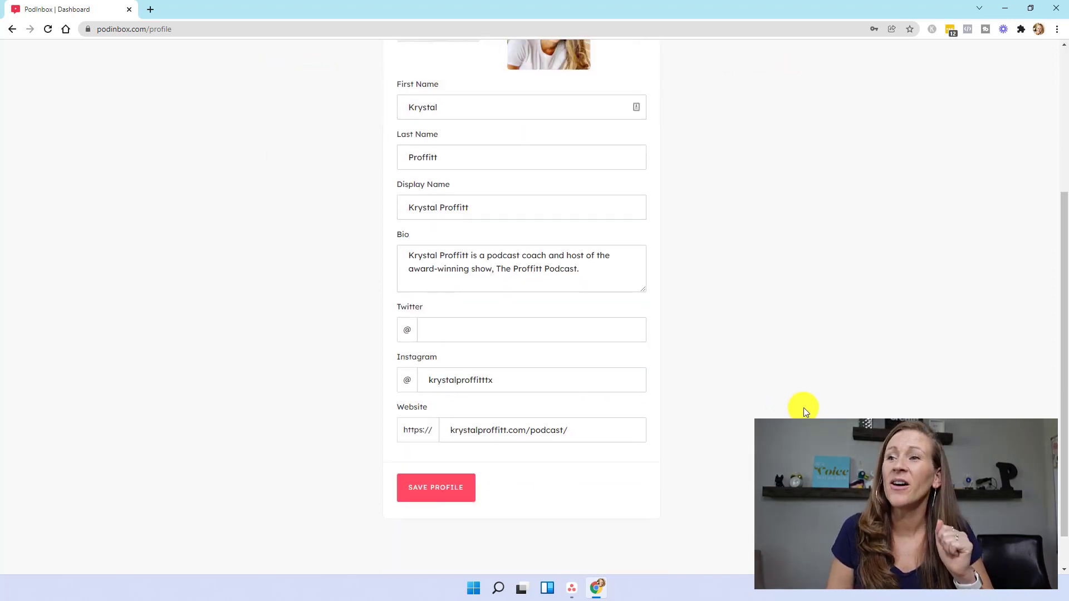
Step: Open the account settings and review the login email and password sections
scroll(803, 407, "up", 4)
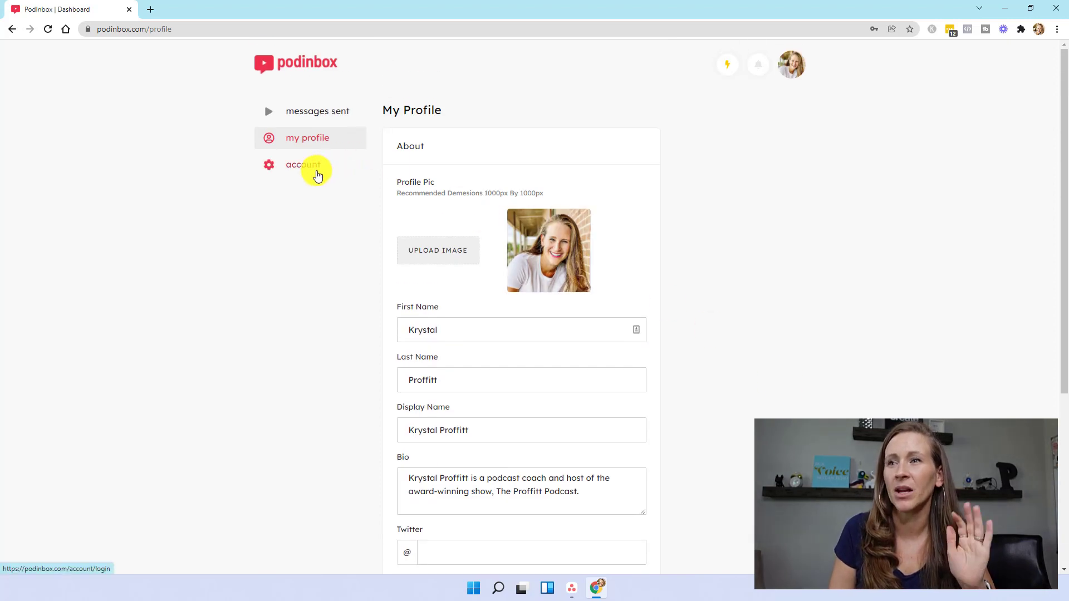
left_click(304, 164)
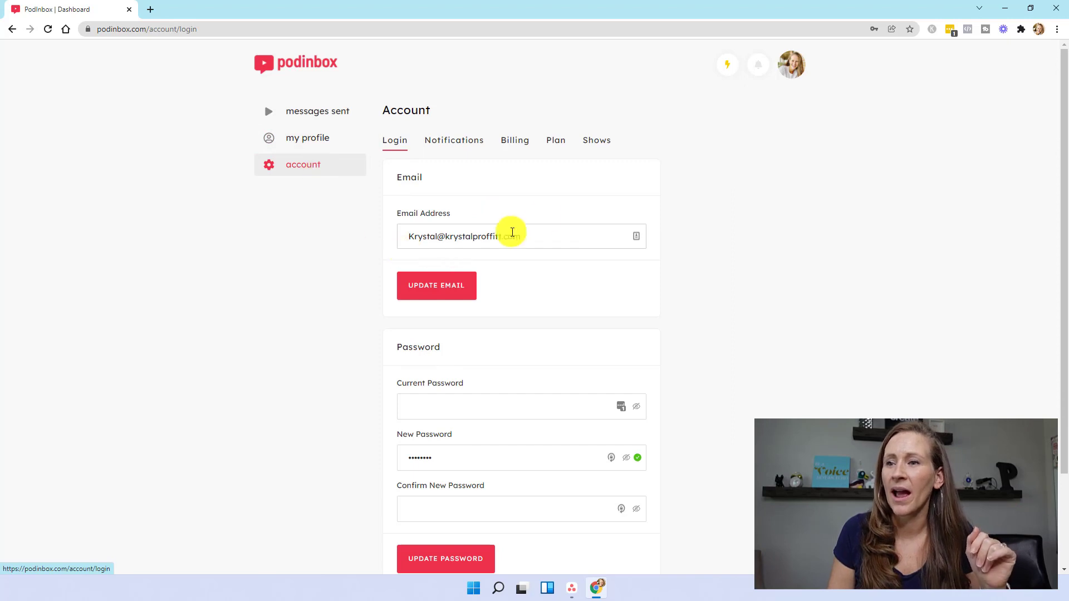
scroll(756, 220, "down", 2)
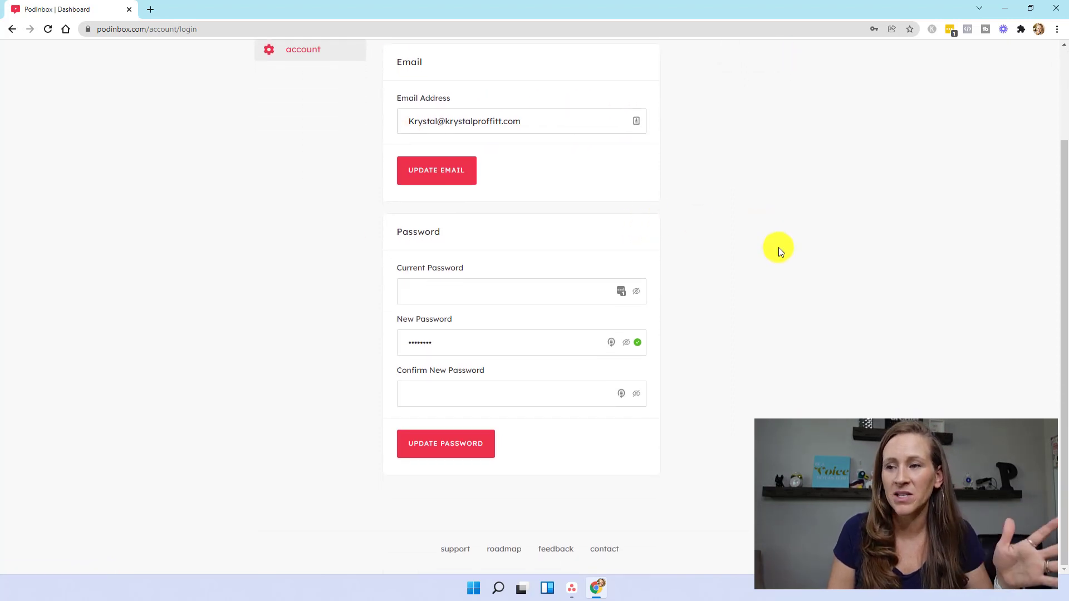
scroll(778, 247, "up", 2)
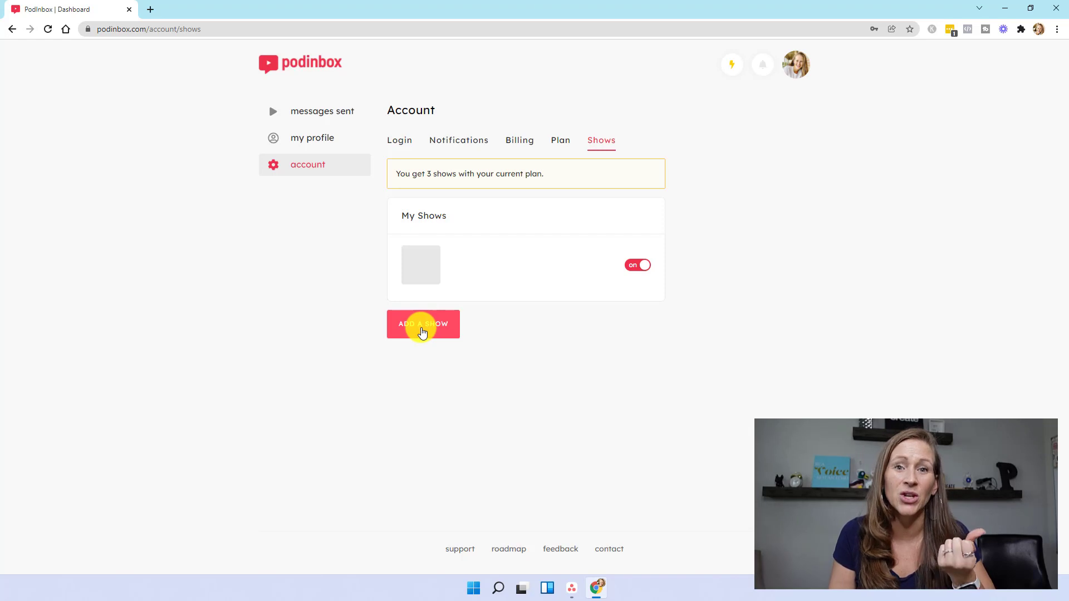
Step: Add a show named The Proffitt Podcast with its cover artwork and public URL theproffittpodcast, and switch it on
left_click(422, 333)
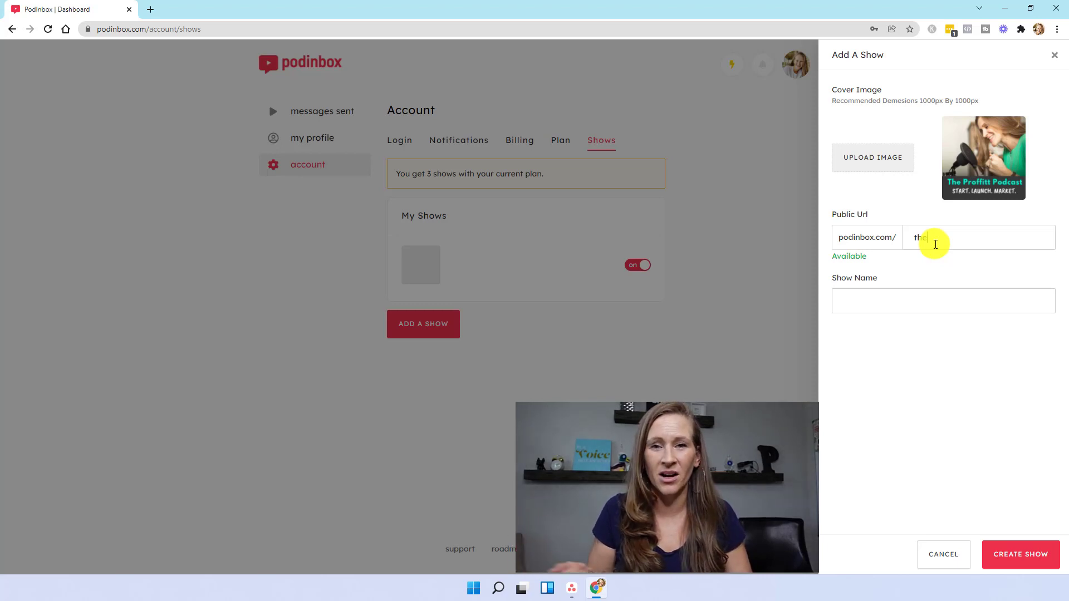
type("proffi")
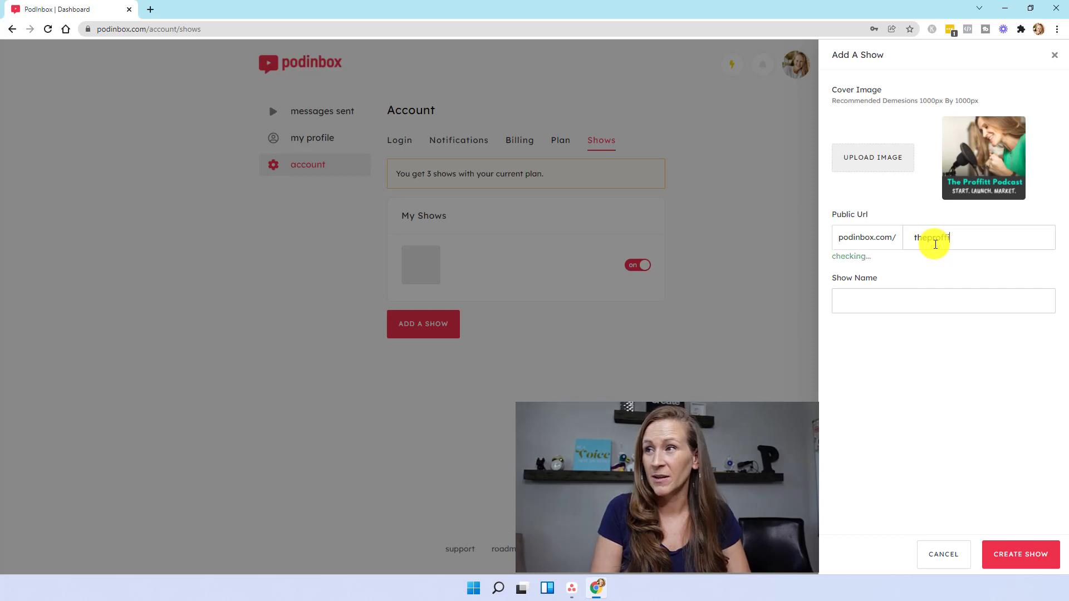
type("ttpodcast")
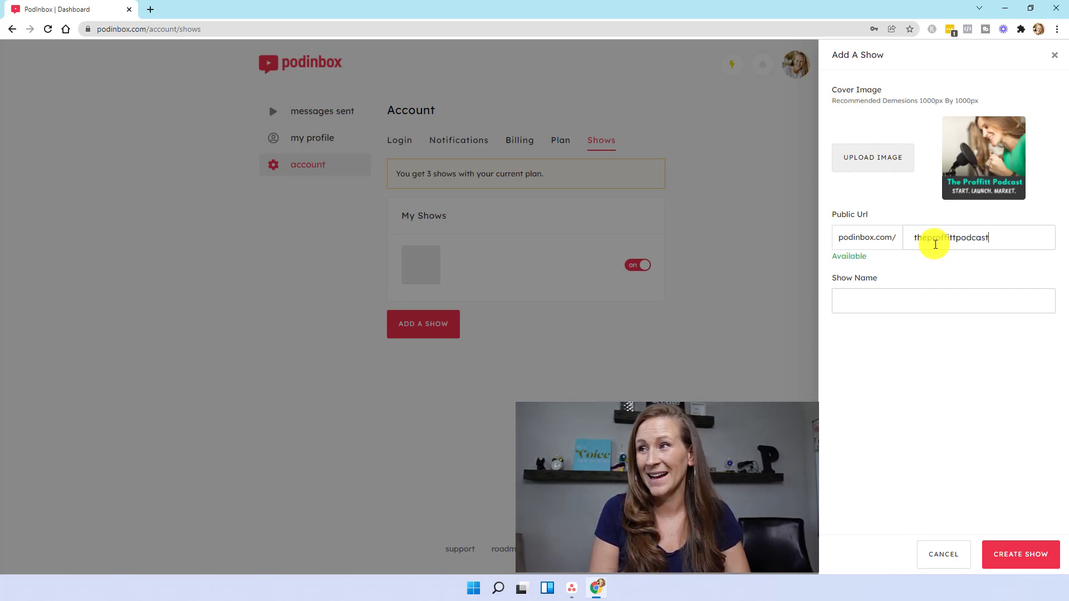
key("Tab")
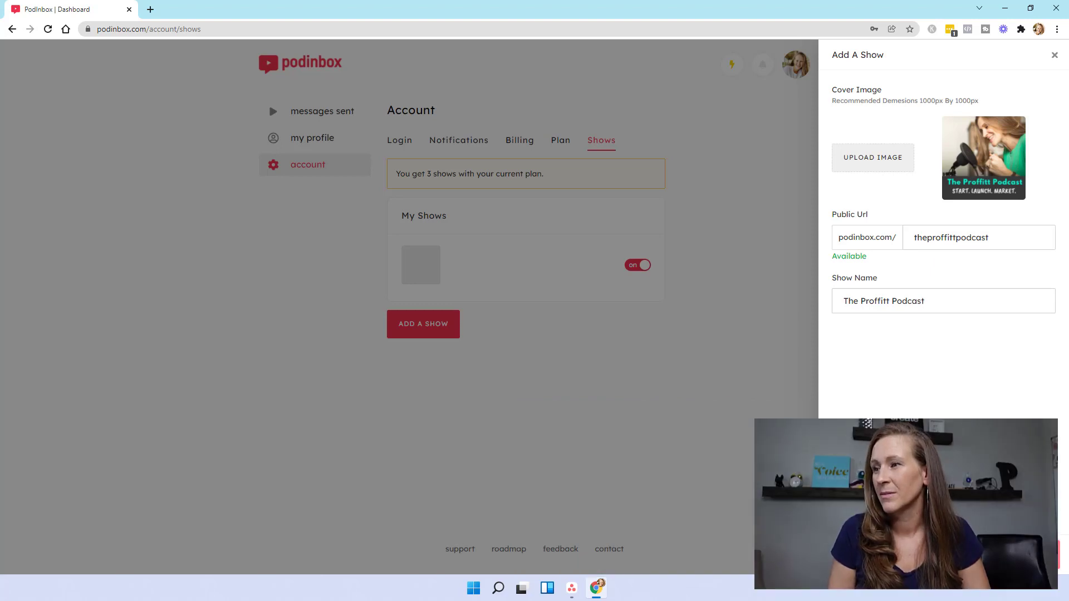
left_click(946, 554)
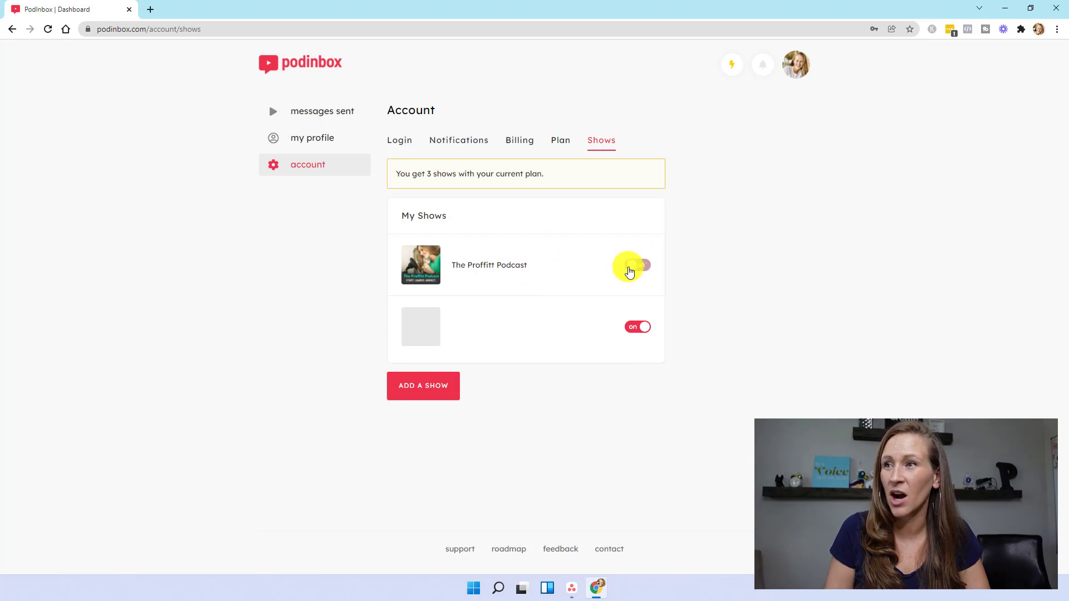
left_click(629, 271)
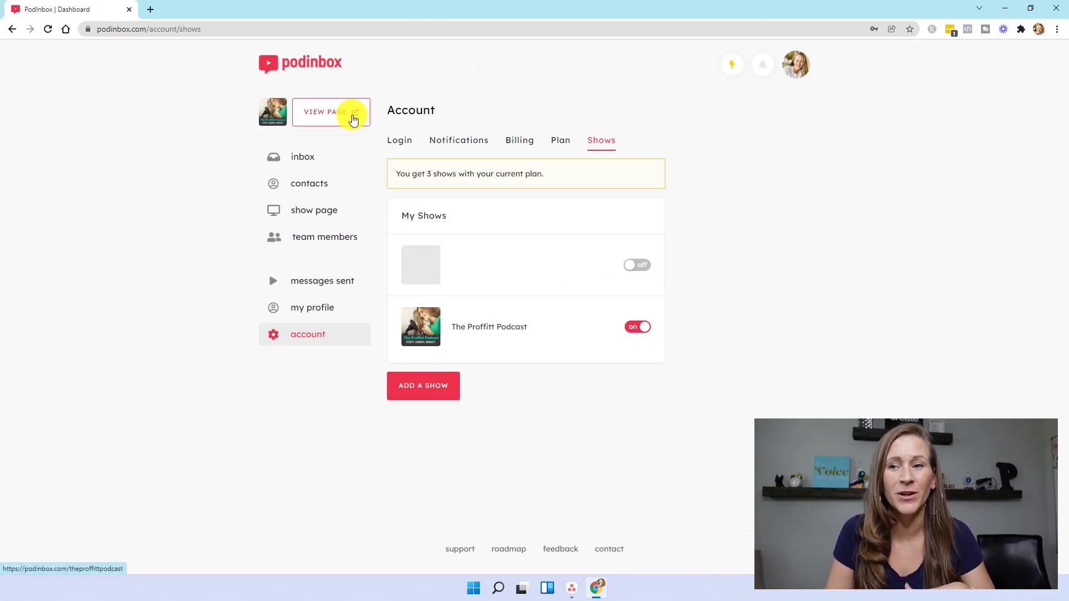
Step: Open the show's public page, allow microphone access, and record an Ask Me Anything voice message about 16 seconds long
left_click(353, 120)
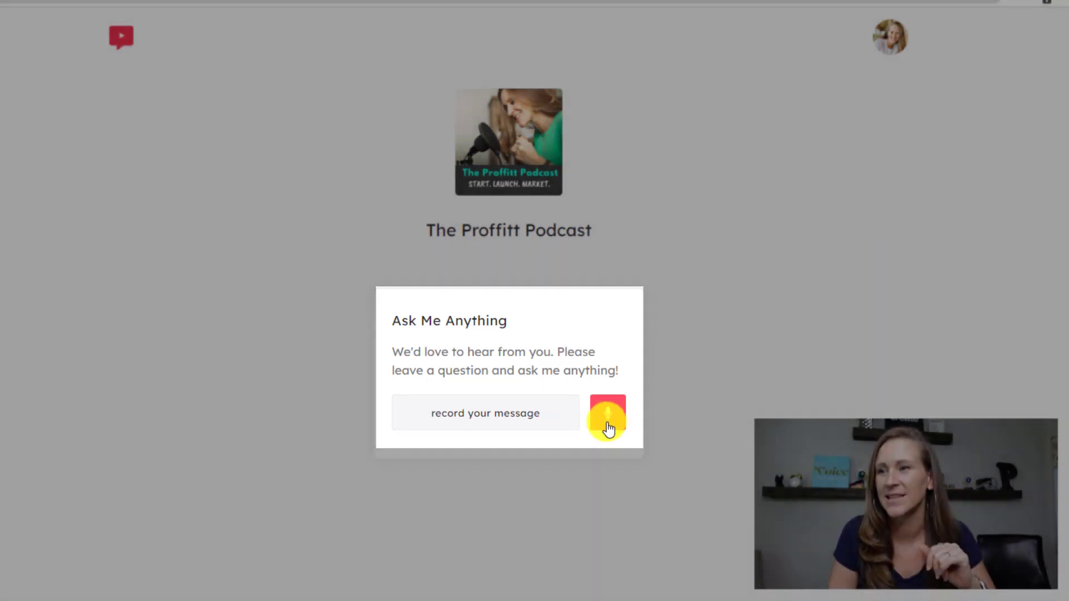
left_click(610, 419)
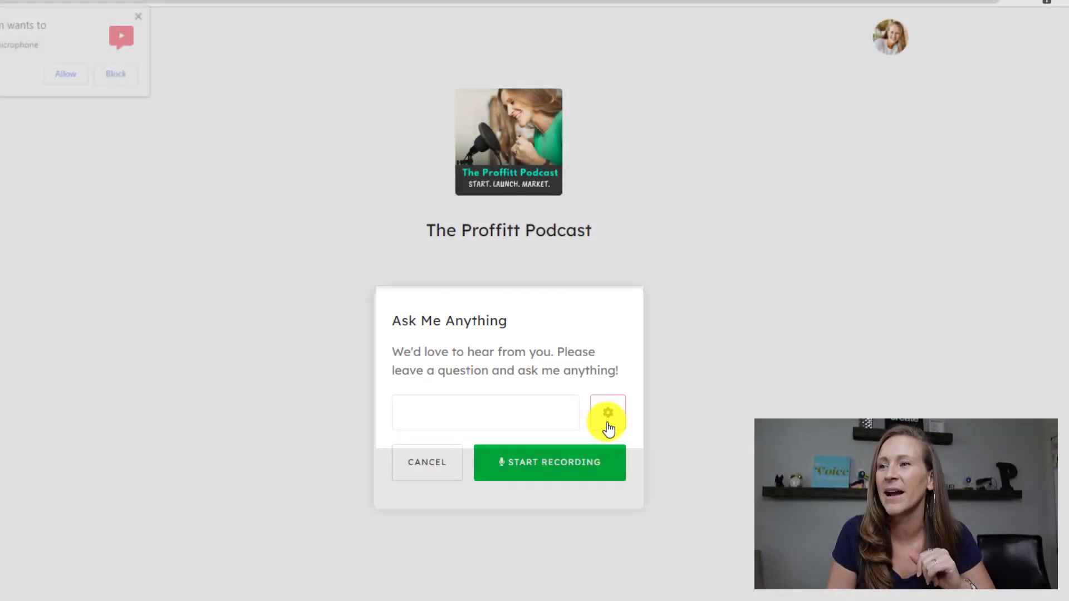
left_click(52, 75)
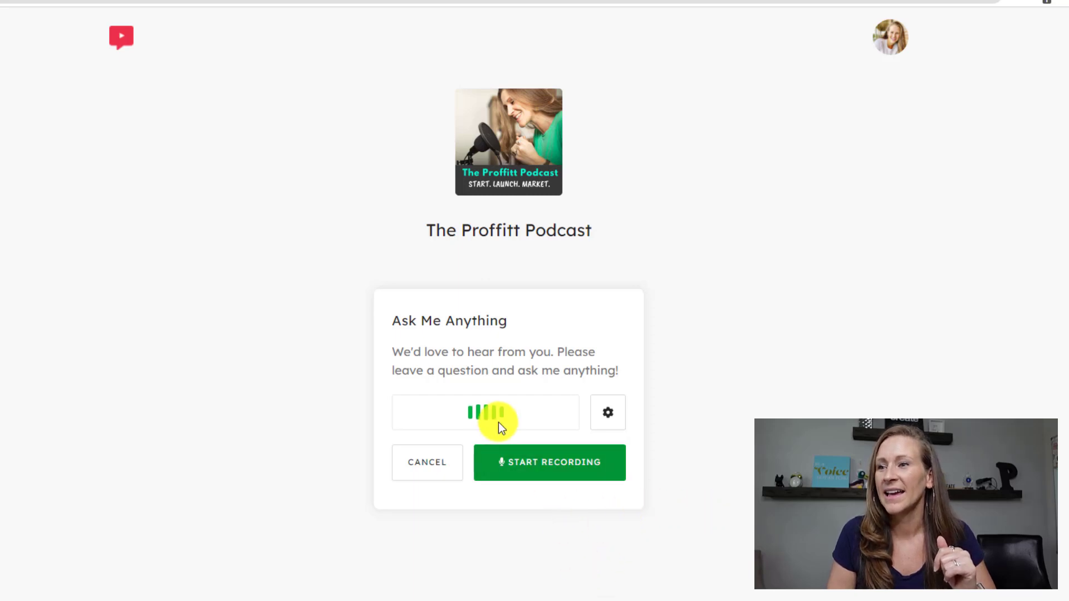
left_click(541, 473)
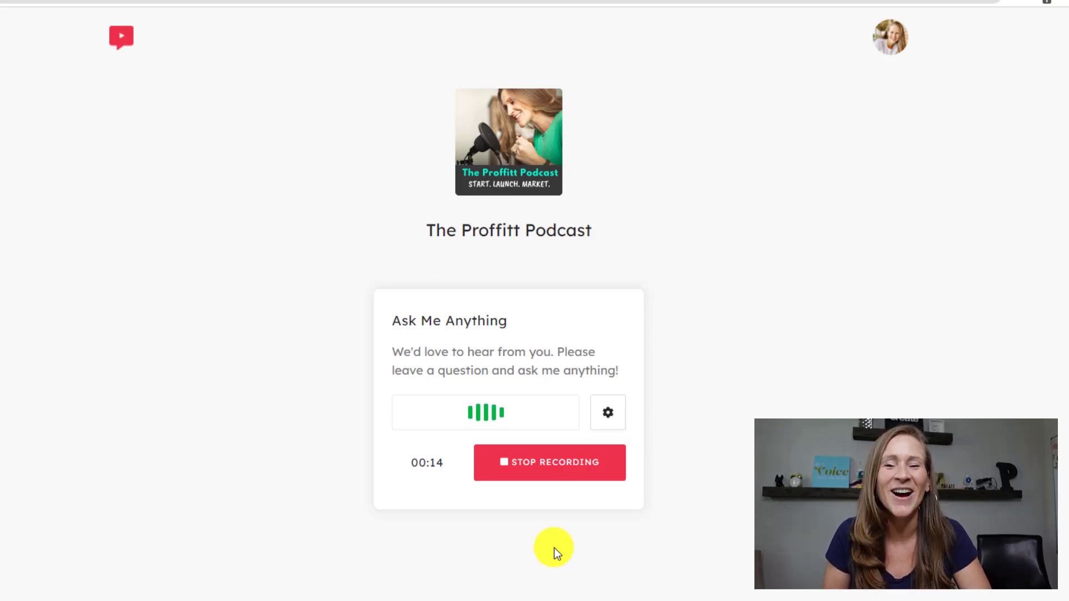
left_click(553, 476)
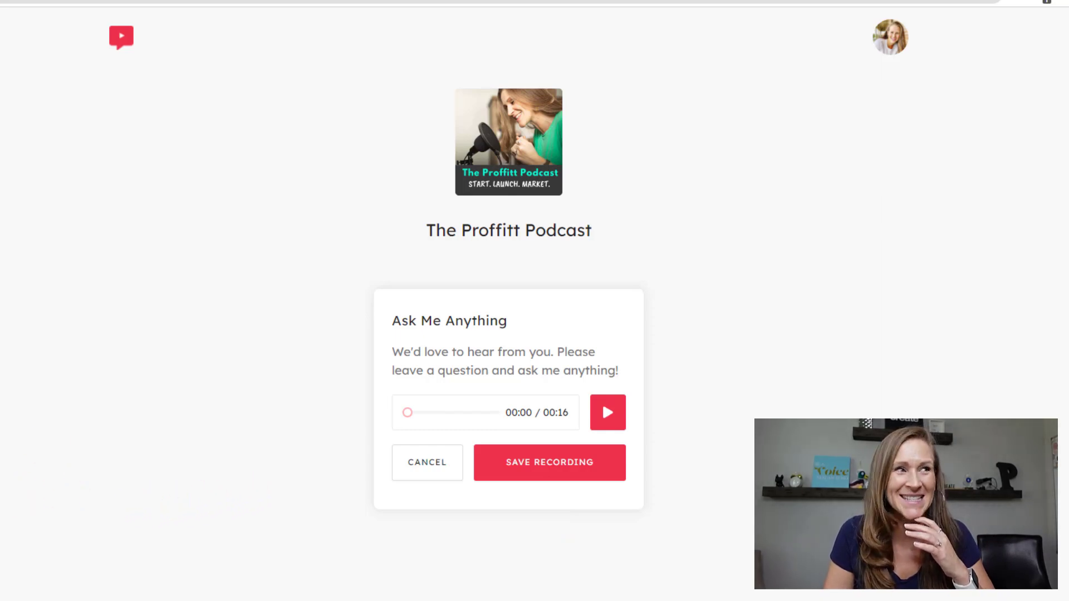
Step: Play back the recorded voice message and save it to the show's public page
left_click(608, 413)
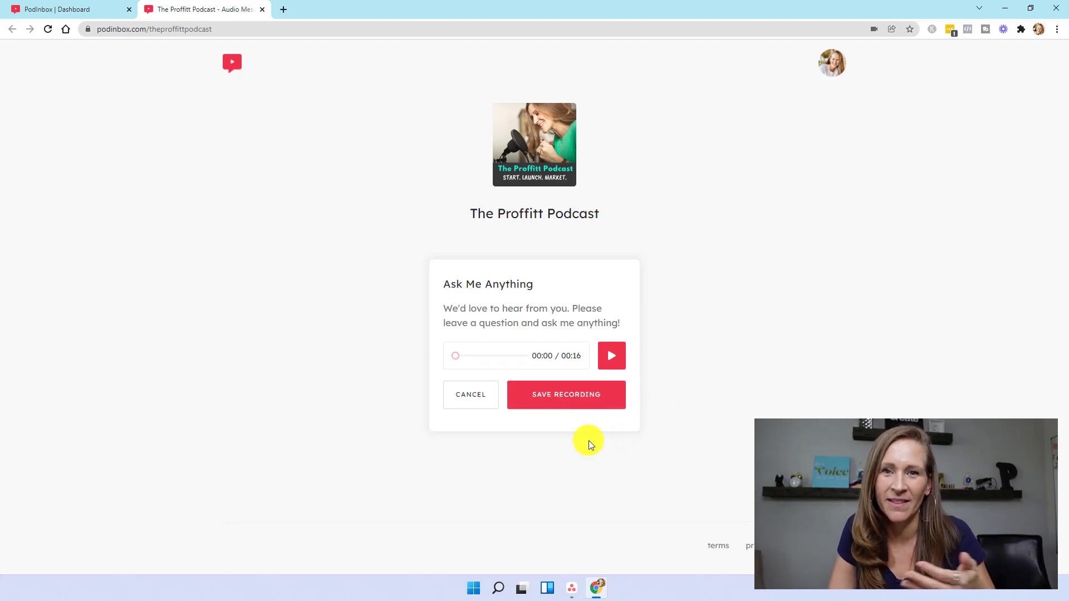
left_click(564, 408)
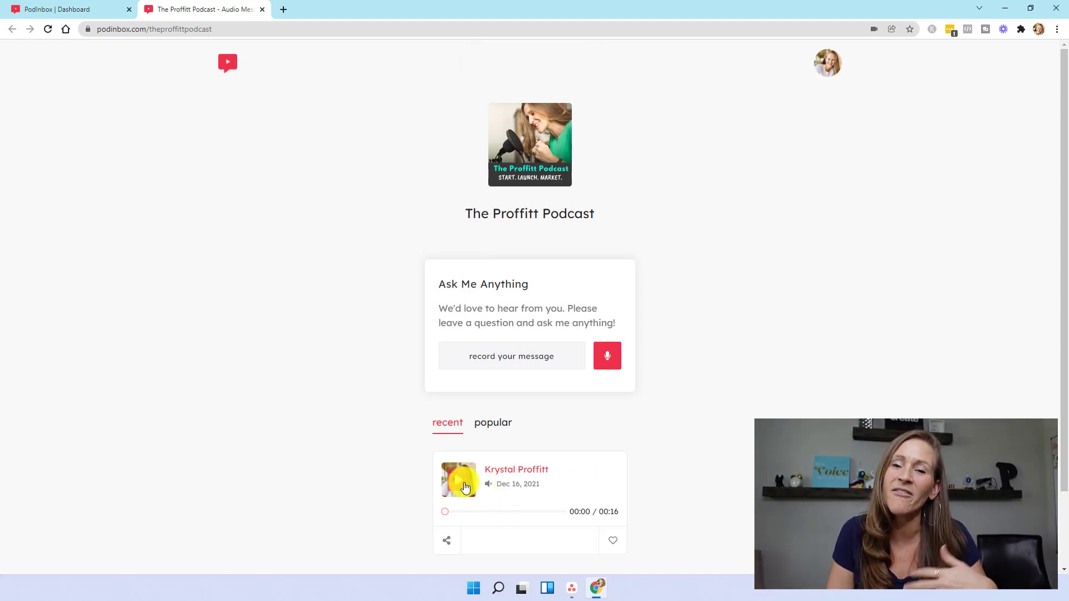
scroll(547, 399, "down", 3)
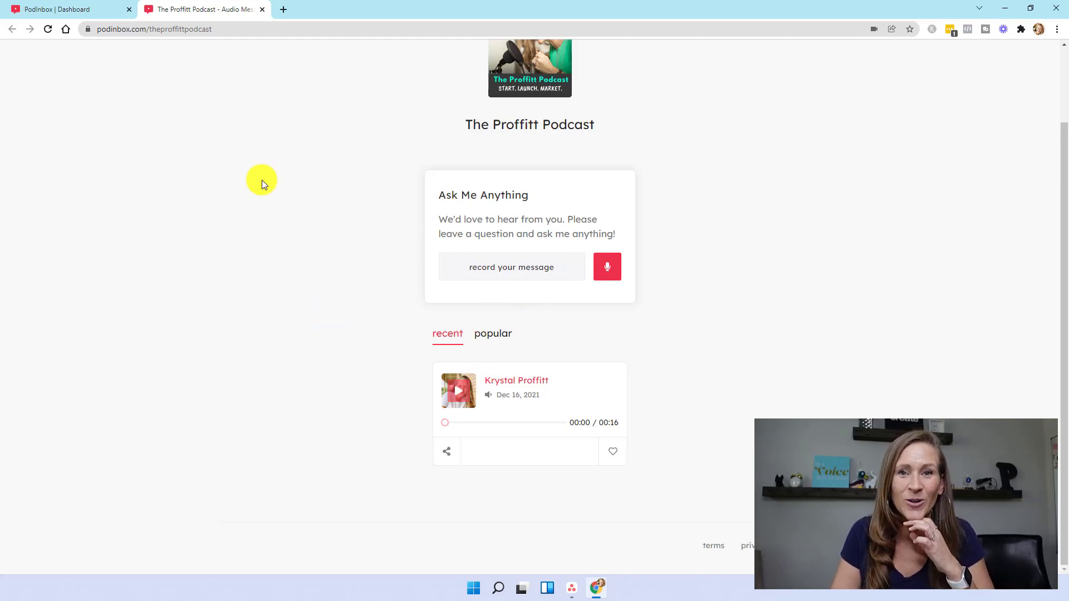
Step: Return to the refreshed dashboard and download the voice message's audio file from the inbox
left_click(78, 7)
left_click(48, 29)
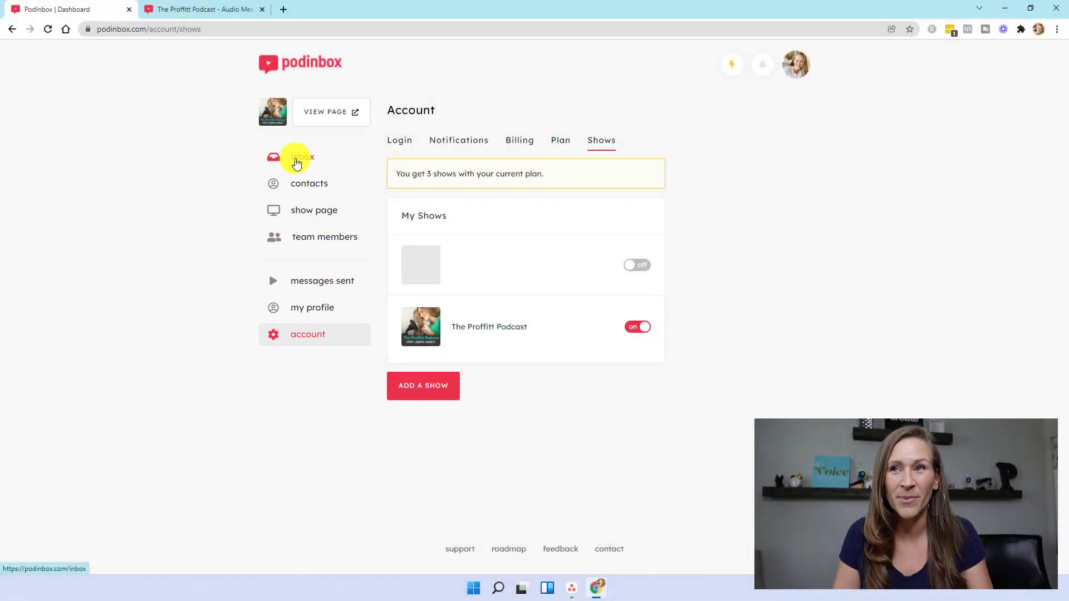
left_click(296, 163)
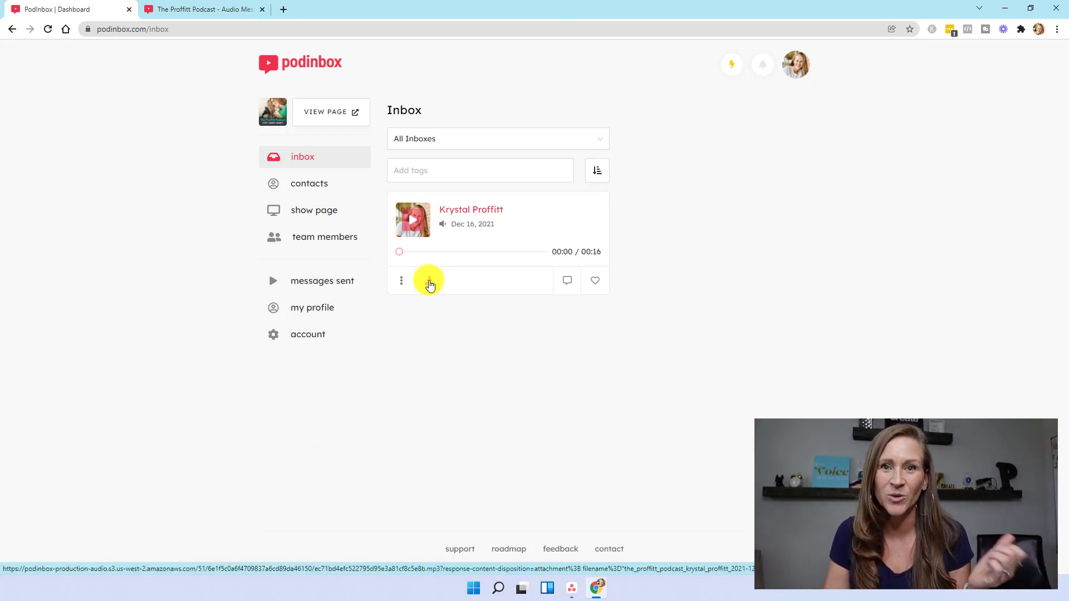
left_click(429, 282)
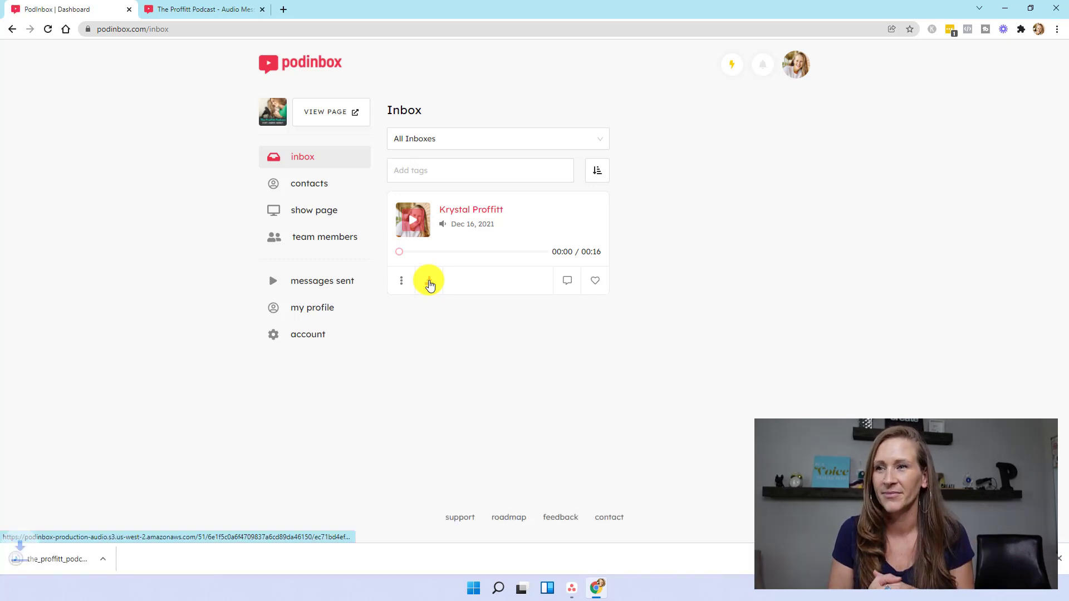
Step: Open the downloaded voice message MP3 in the media player, play a bit of it and minimize the player
left_click(81, 569)
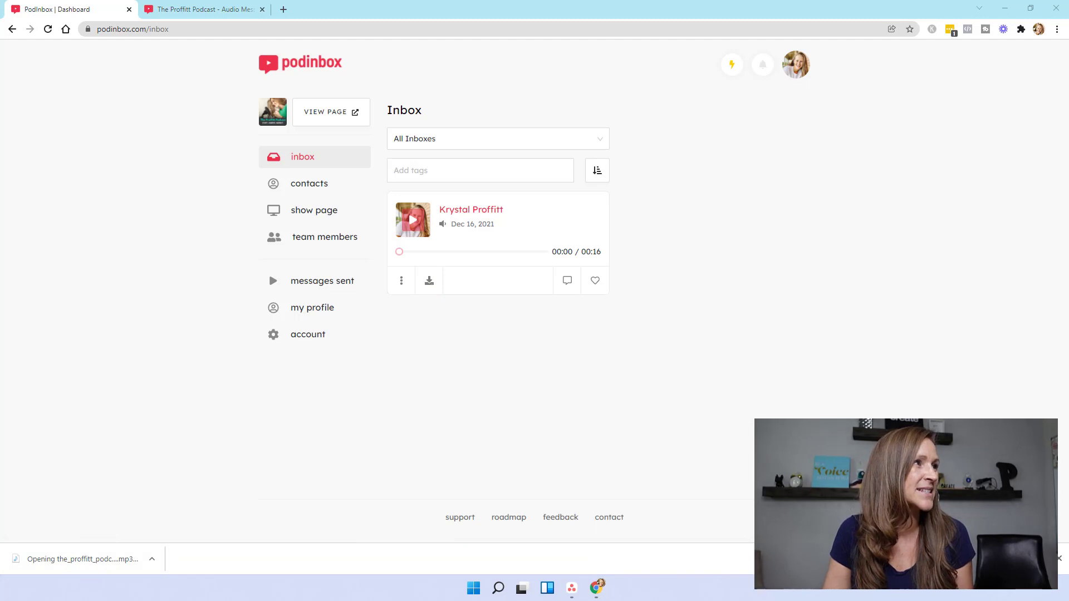
left_click_drag(138, 191, 234, 201)
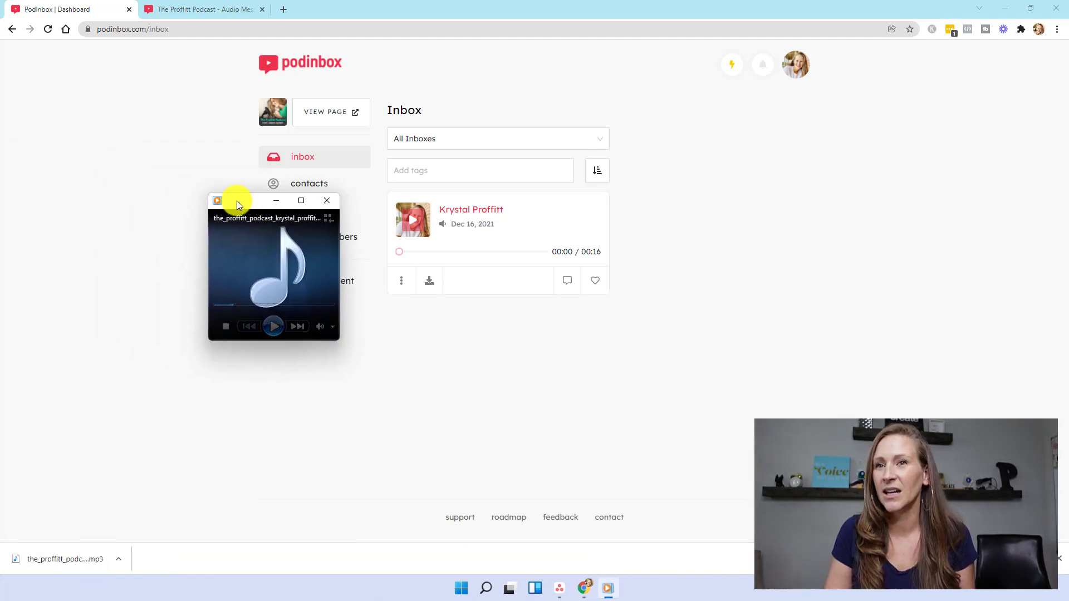
left_click(272, 323)
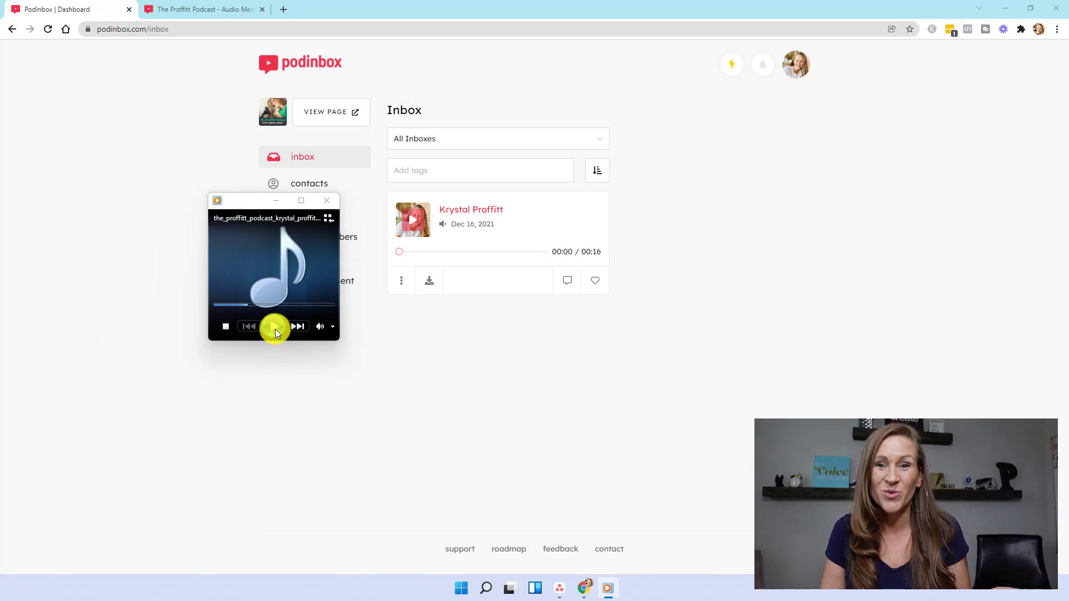
left_click(275, 329)
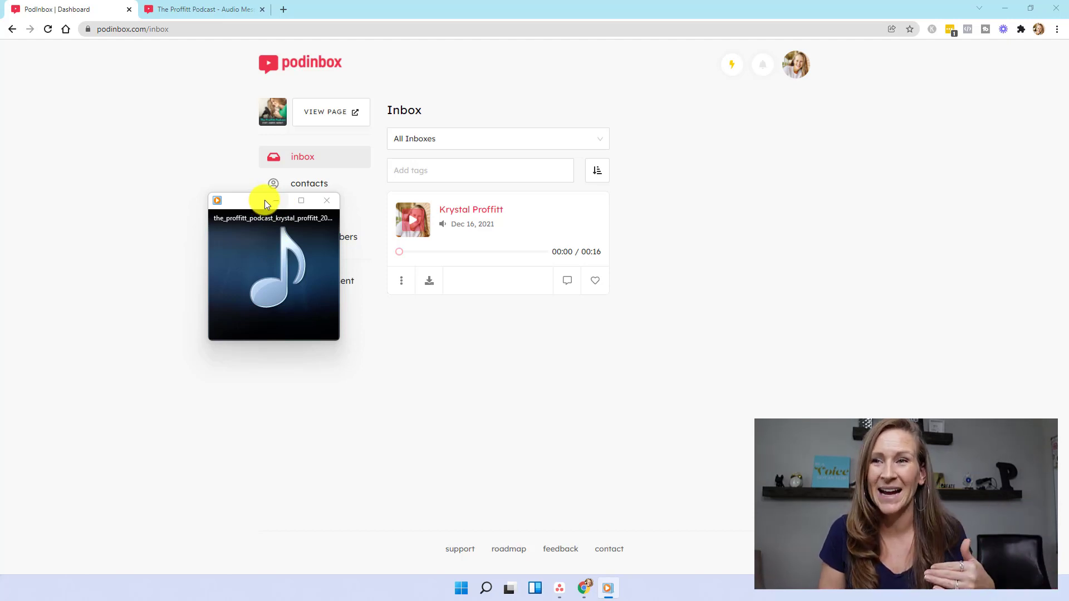
left_click(275, 200)
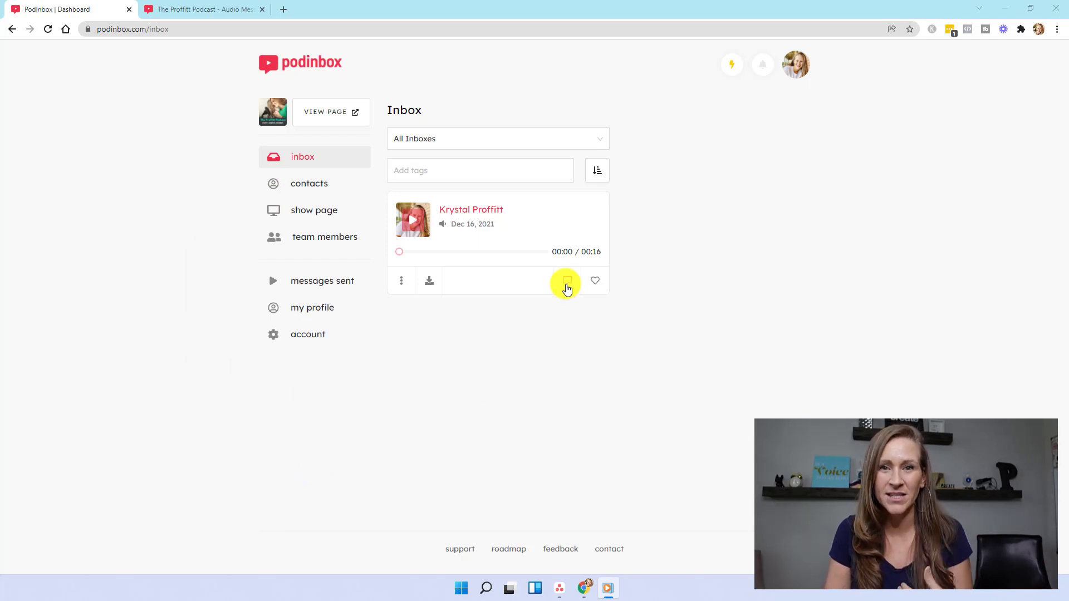
Step: Reply to the voice message in the inbox with the text "Thank you for your message!"
left_click(567, 285)
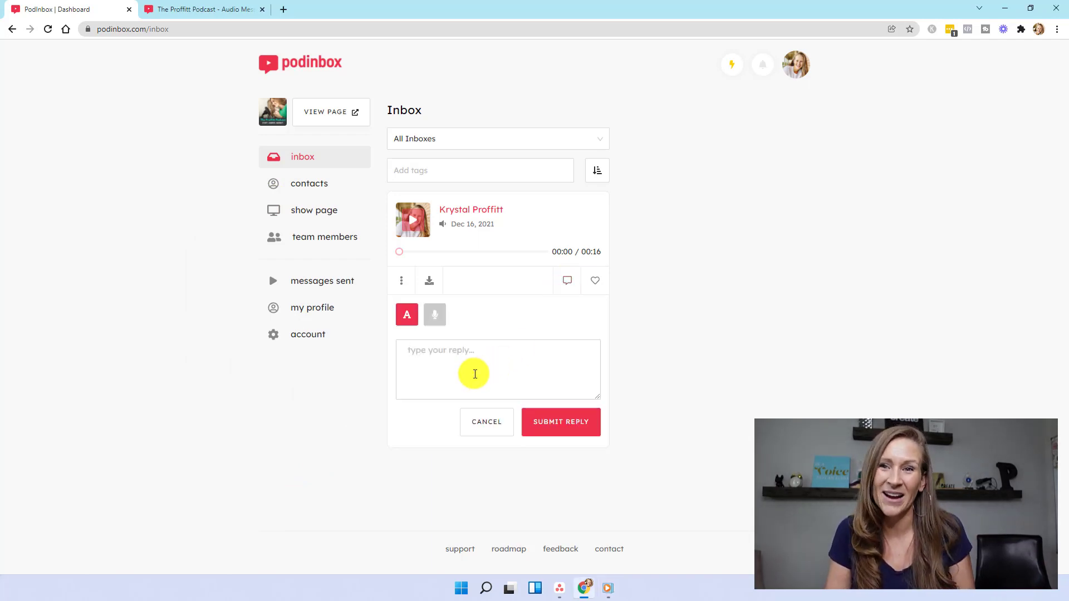
left_click(475, 374)
type("Thank ")
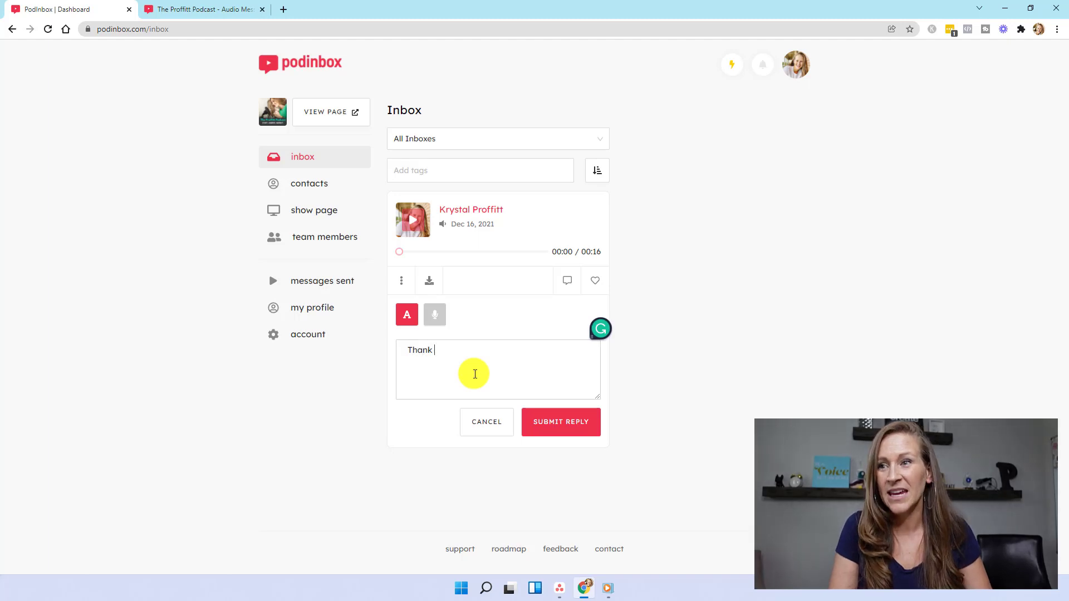
type("you for your mes")
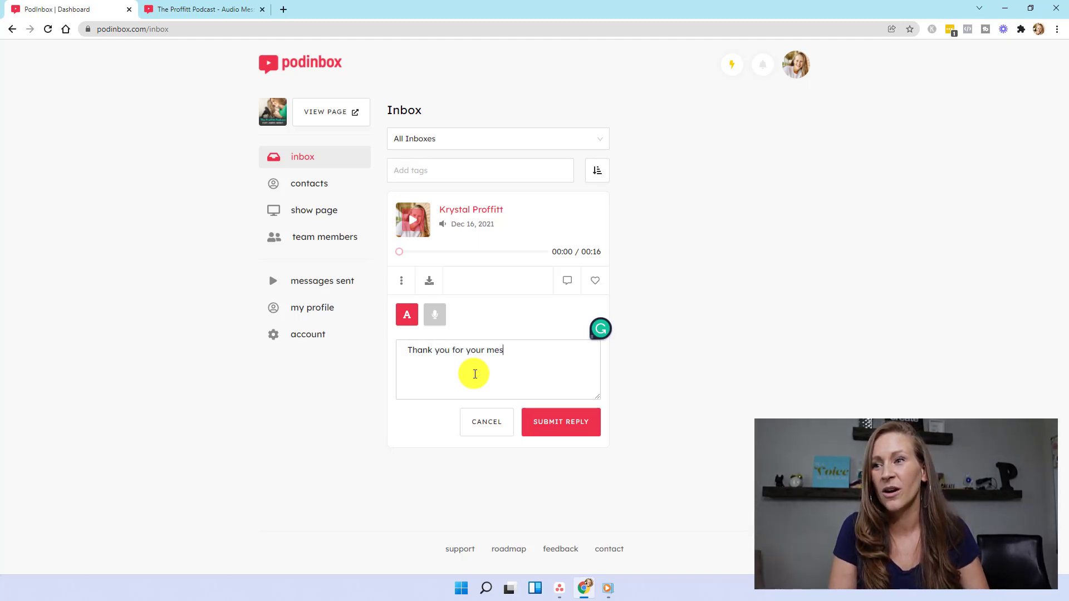
type("sage!")
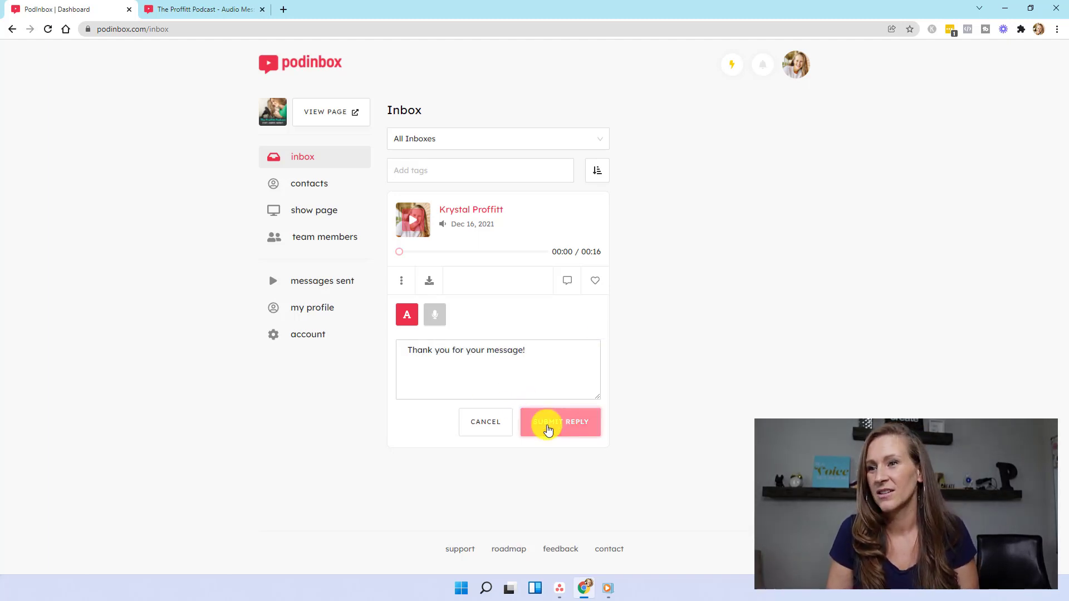
left_click(546, 426)
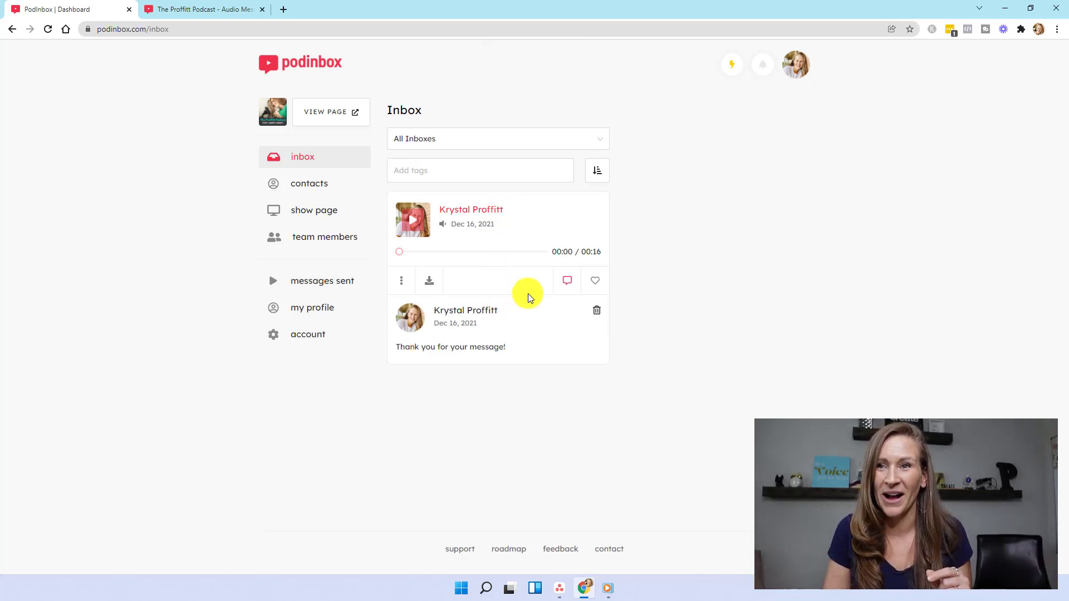
Step: Delete the text reply from the voice message's reply thread
left_click(566, 283)
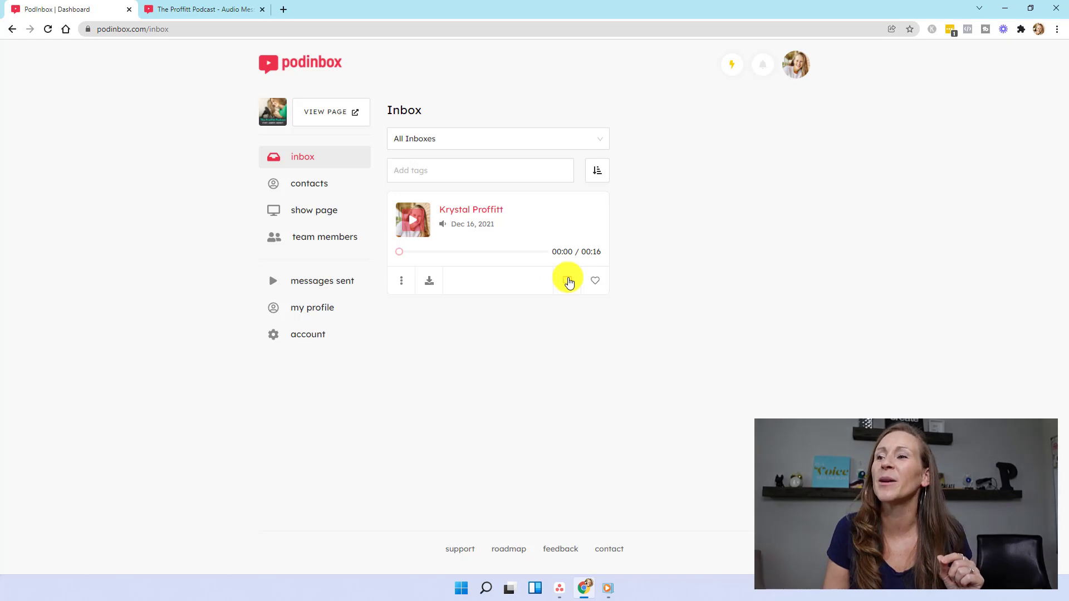
left_click(566, 282)
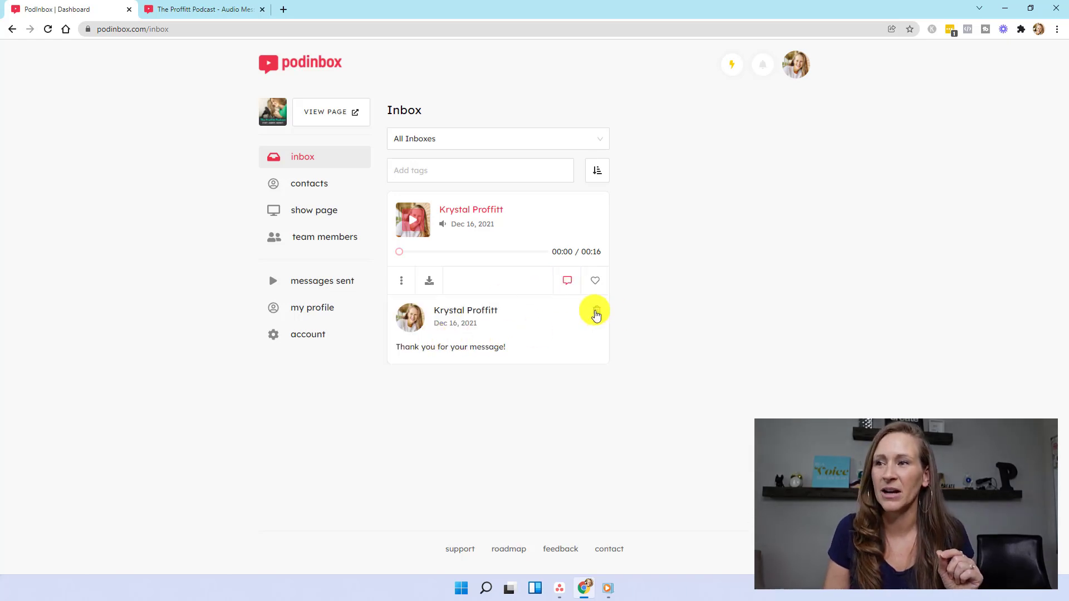
left_click(596, 313)
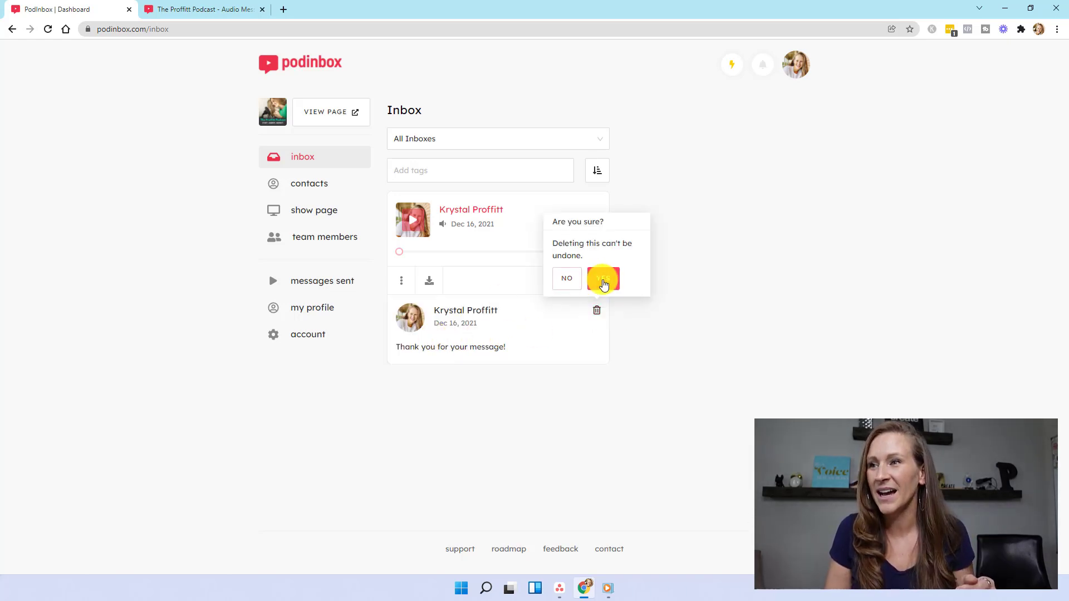
left_click(604, 278)
Step: Switch the reply to audio, check the microphone options and record a voice reply about 13 seconds long
left_click(571, 289)
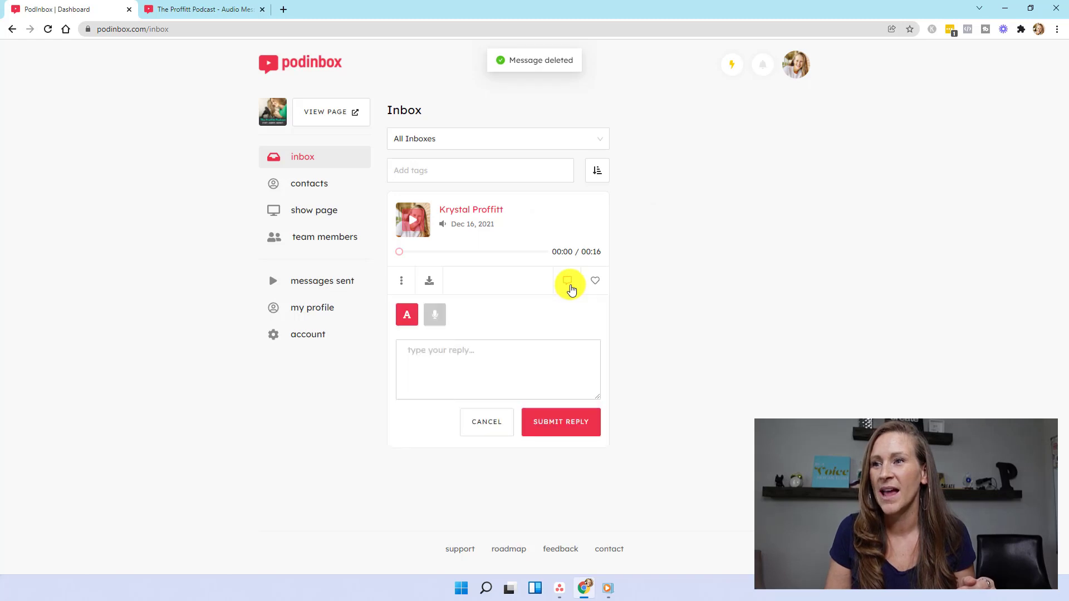
left_click(431, 317)
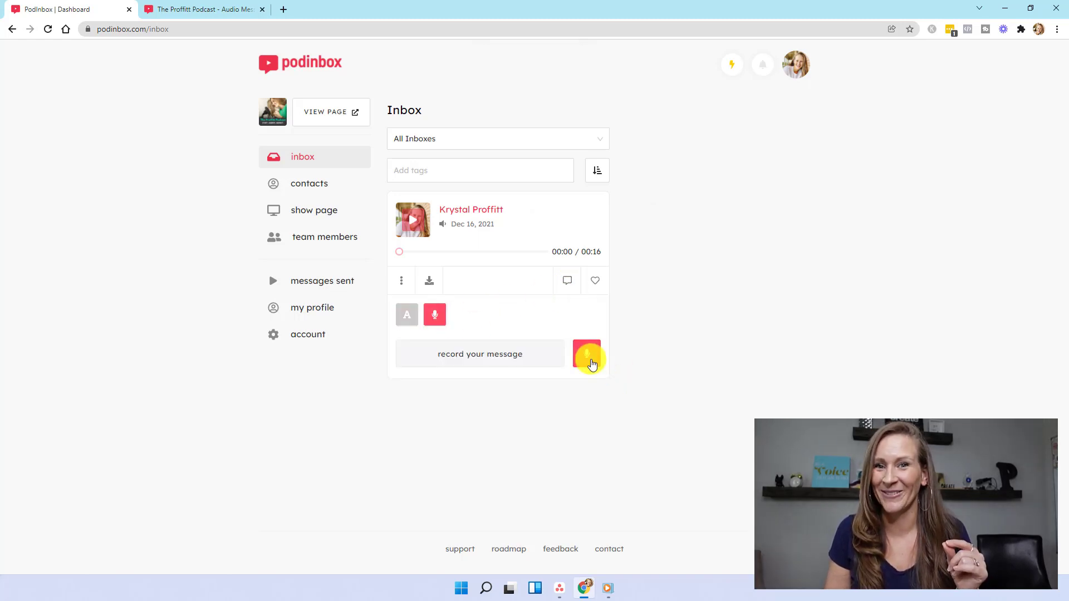
left_click(587, 356)
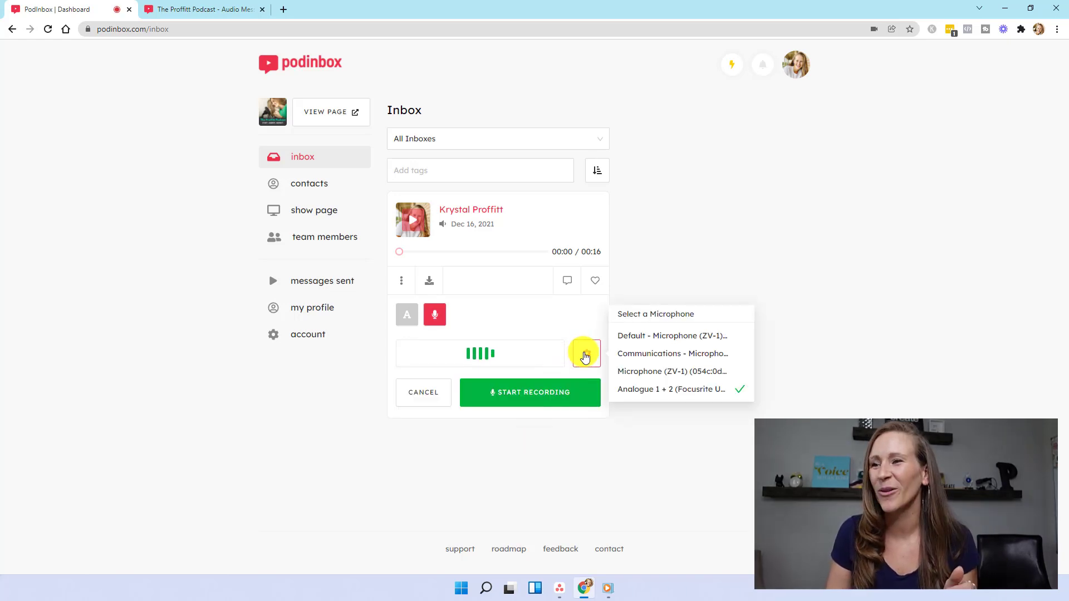
left_click(588, 355)
left_click(590, 360)
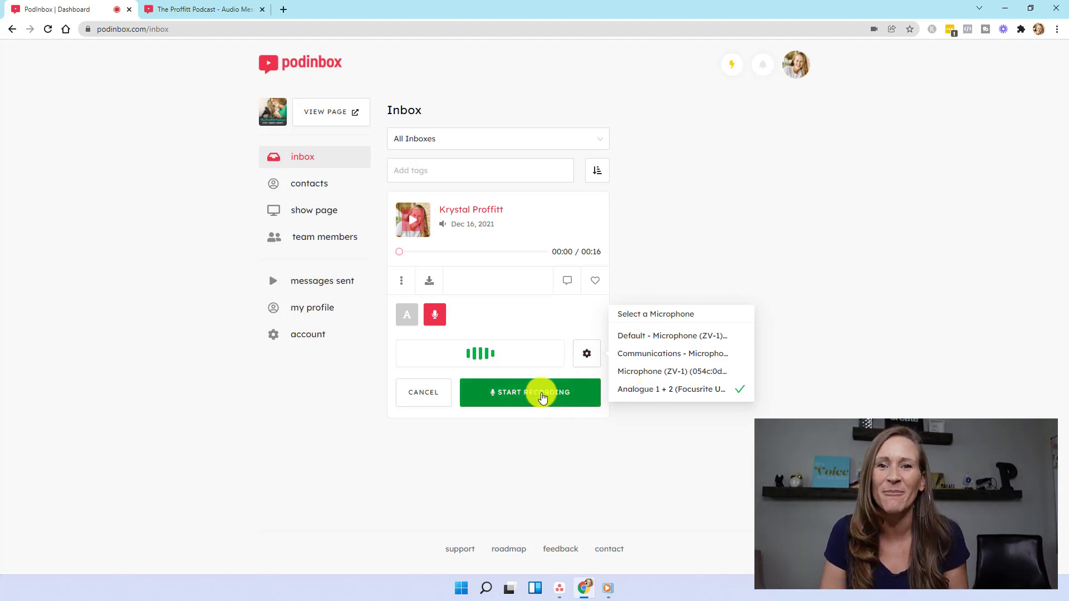
left_click(543, 397)
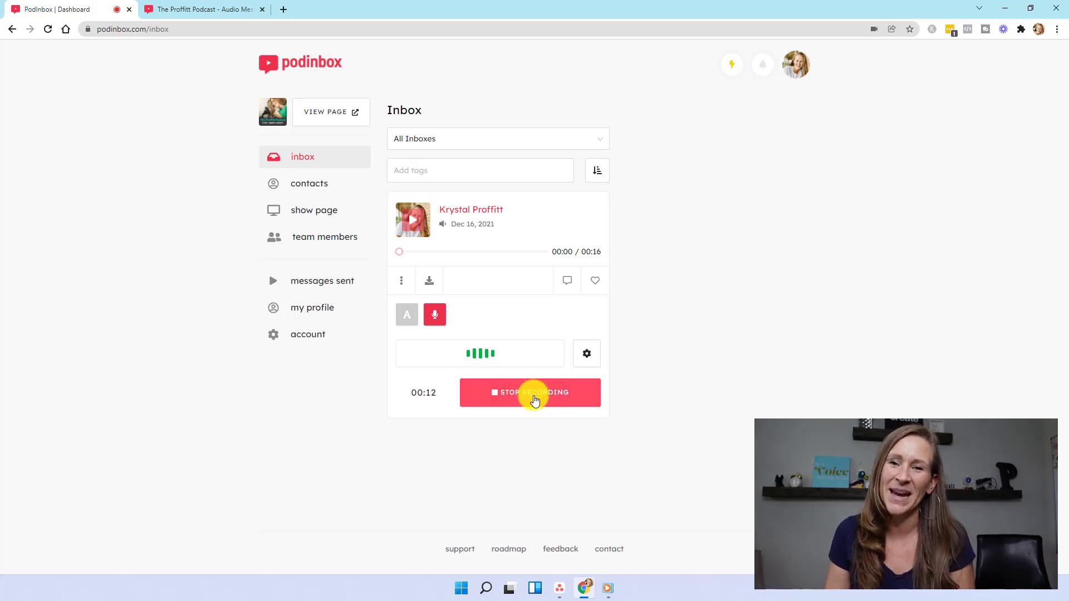
left_click(534, 400)
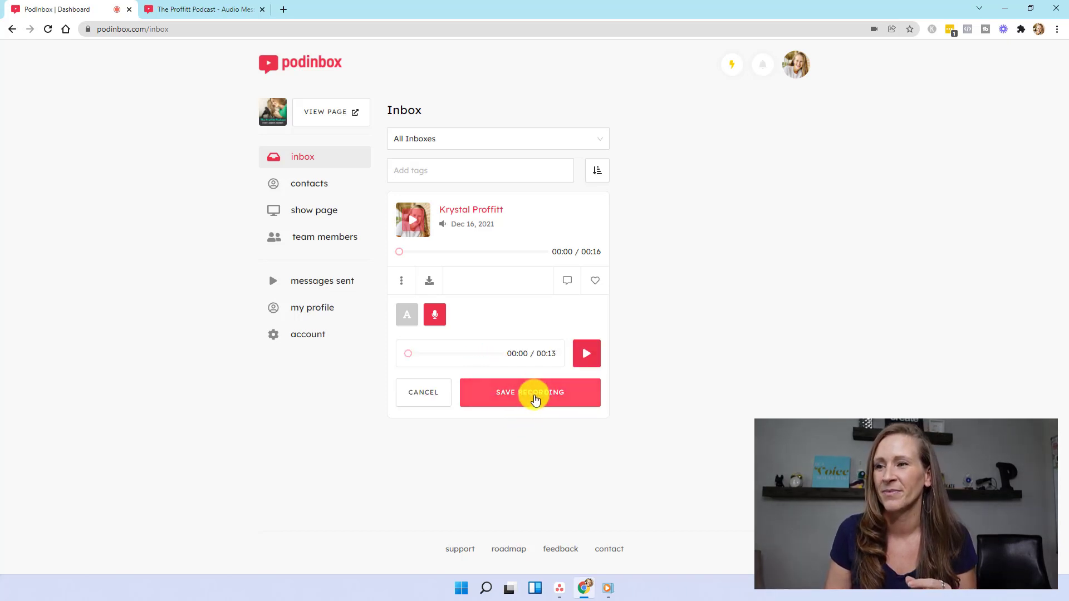
Step: Play back part of the recorded voice reply and save the recording
left_click(585, 354)
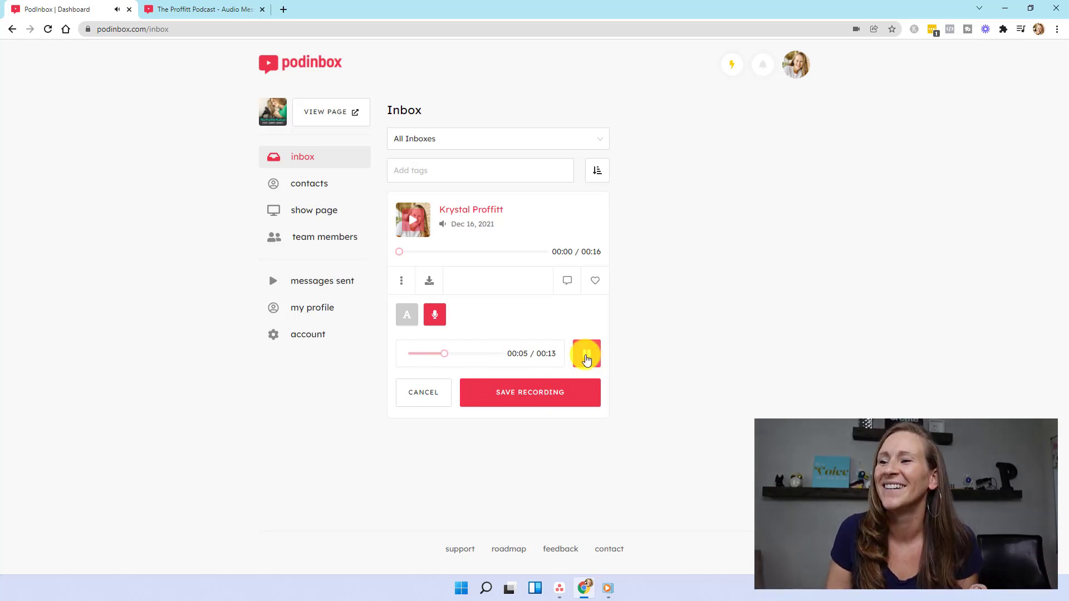
left_click(585, 356)
left_click(578, 392)
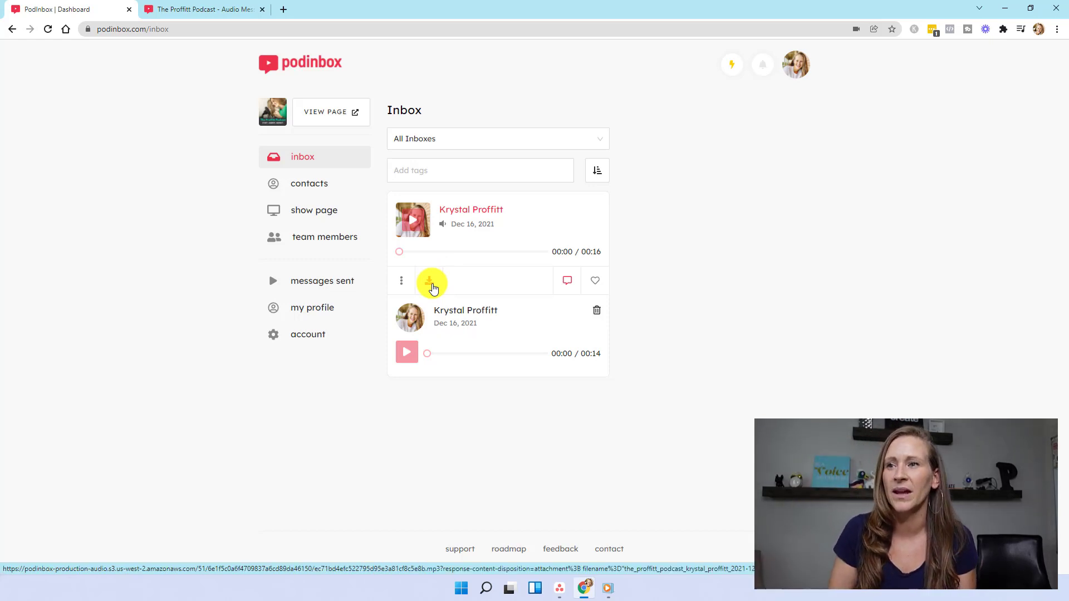
Step: Look over the contacts list, the show page's details and inboxes, and how the inbox appears on the public page
left_click(315, 187)
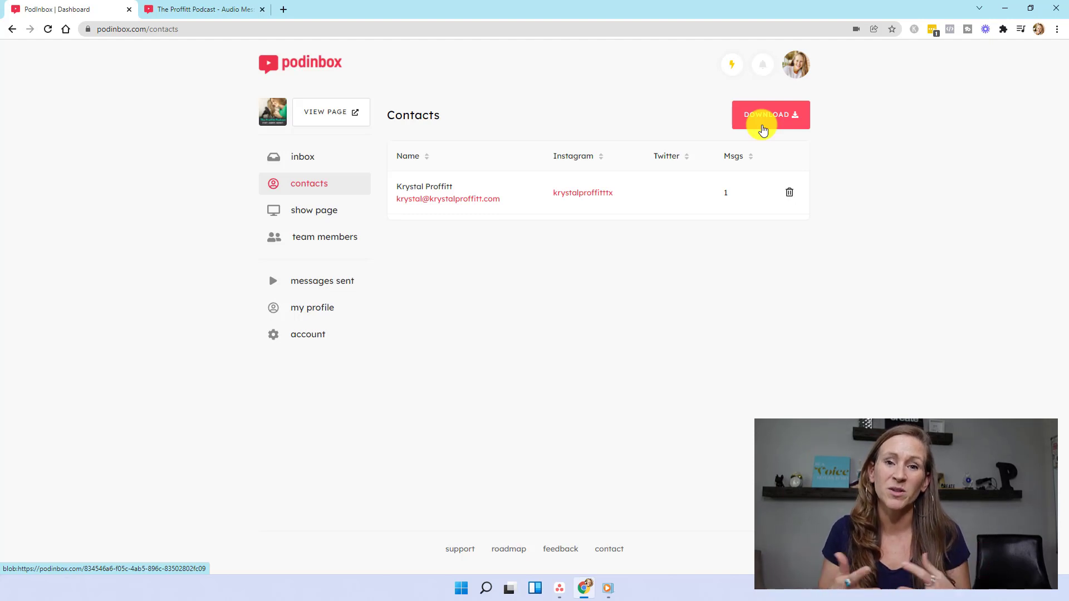
left_click(328, 217)
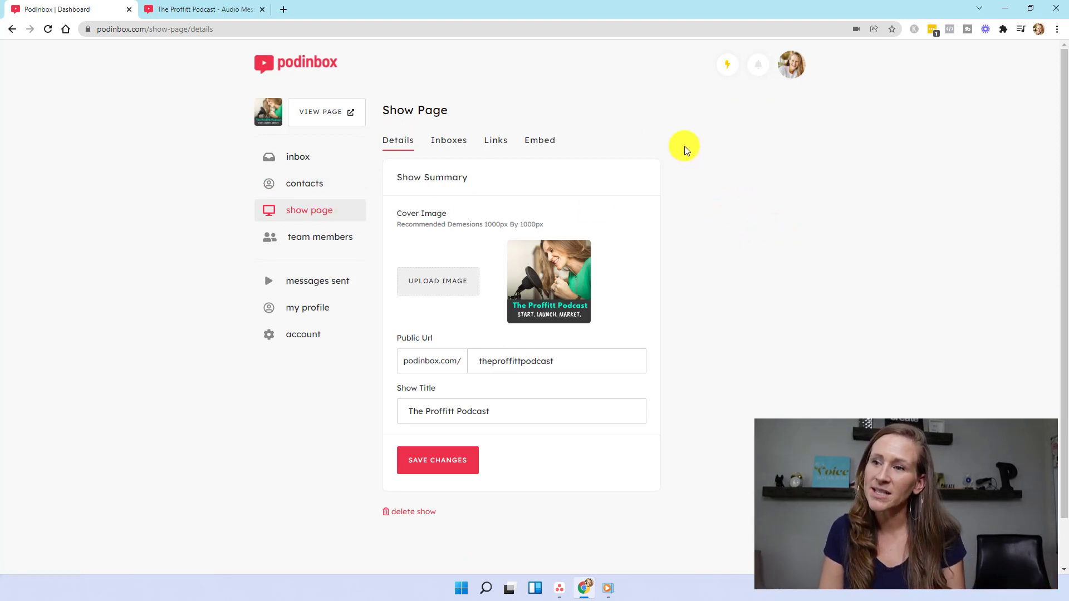
left_click(448, 141)
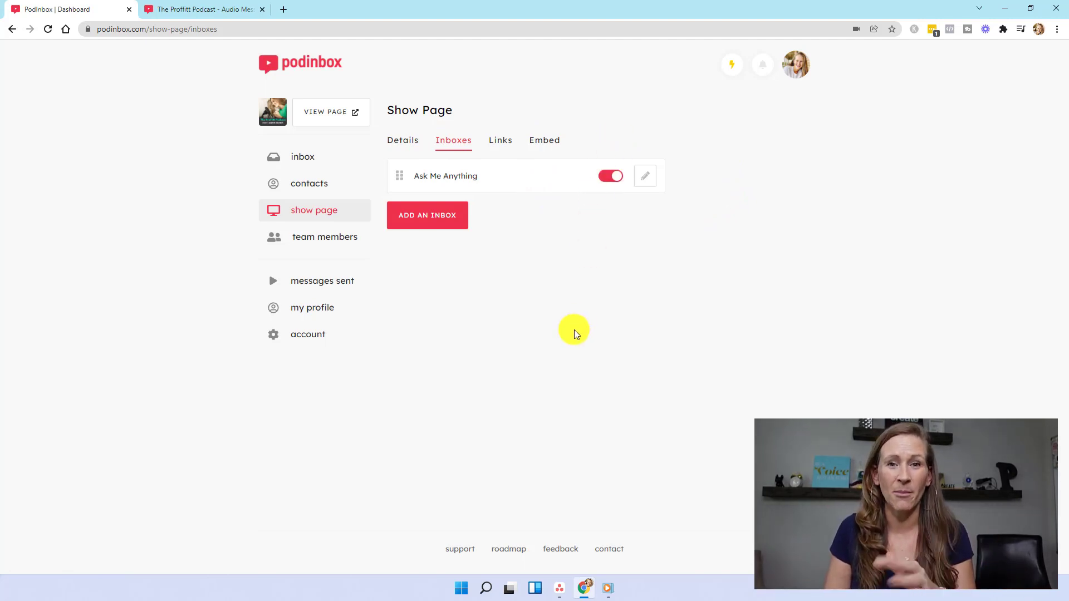
left_click(179, 9)
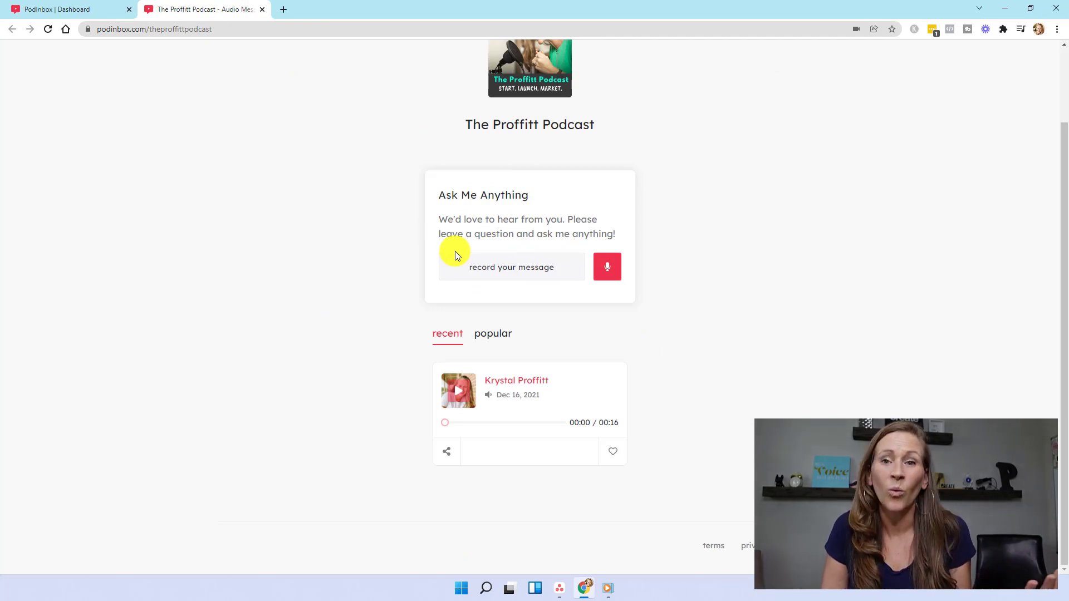
left_click(39, 8)
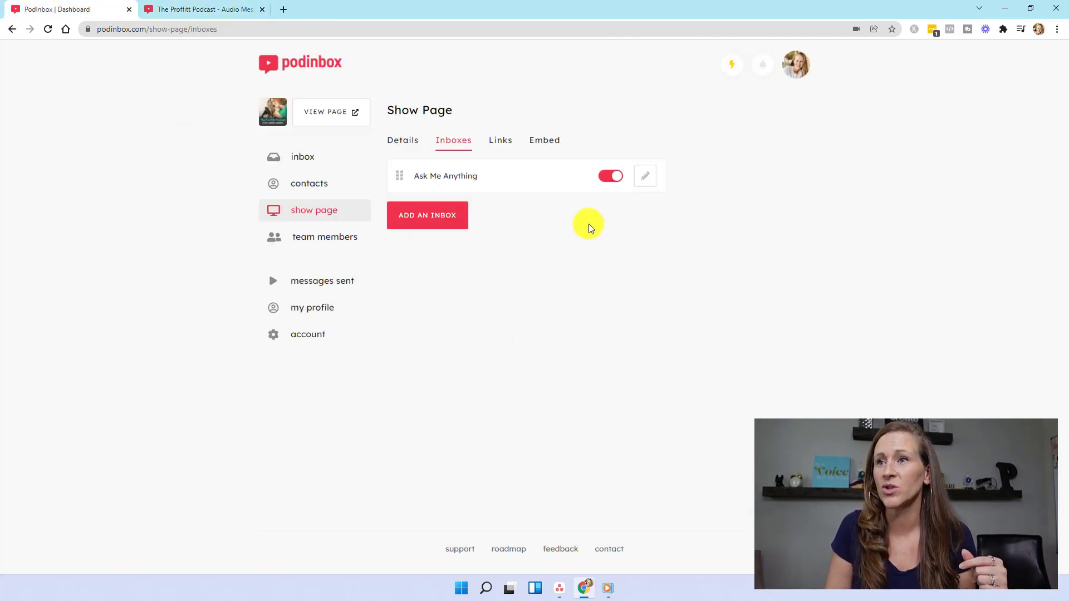
Step: Edit the Ask Me Anything inbox and change its name to "Thanks for Stopping By!"
left_click(645, 177)
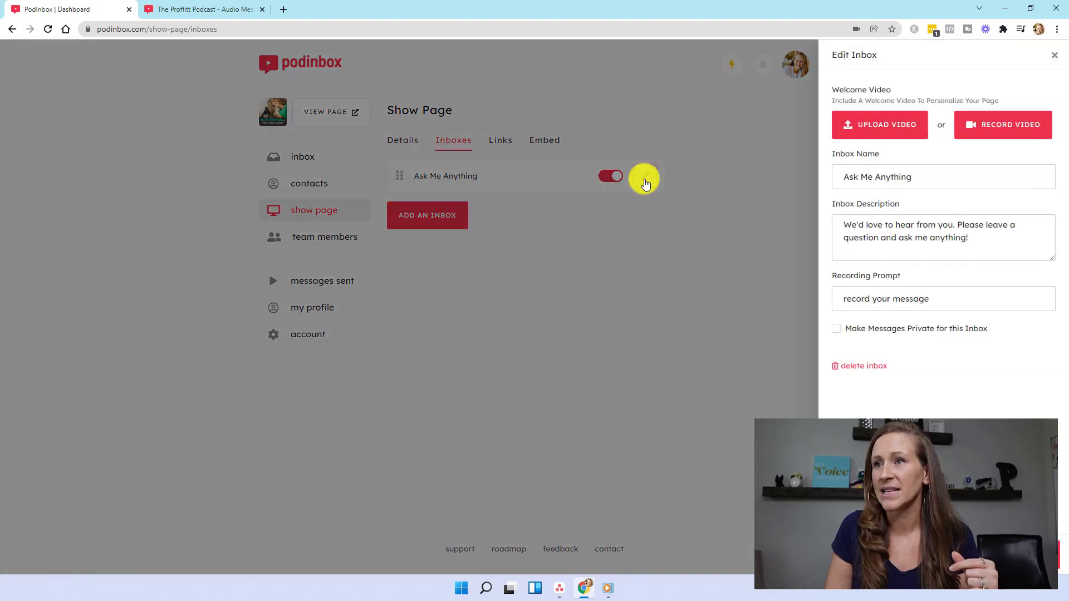
left_click_drag(933, 181, 809, 178)
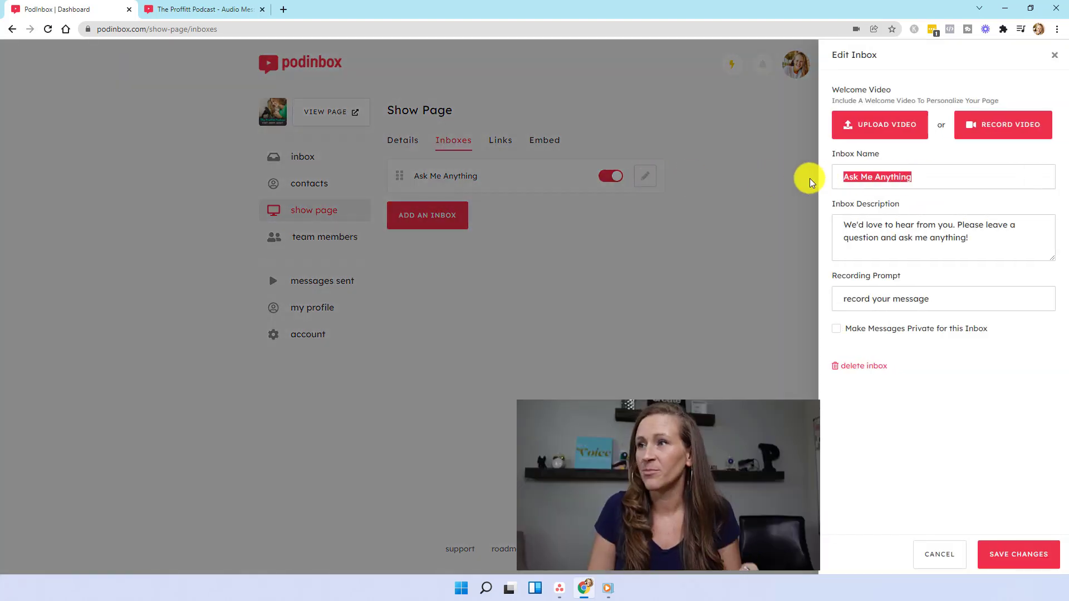
type("Thanks f")
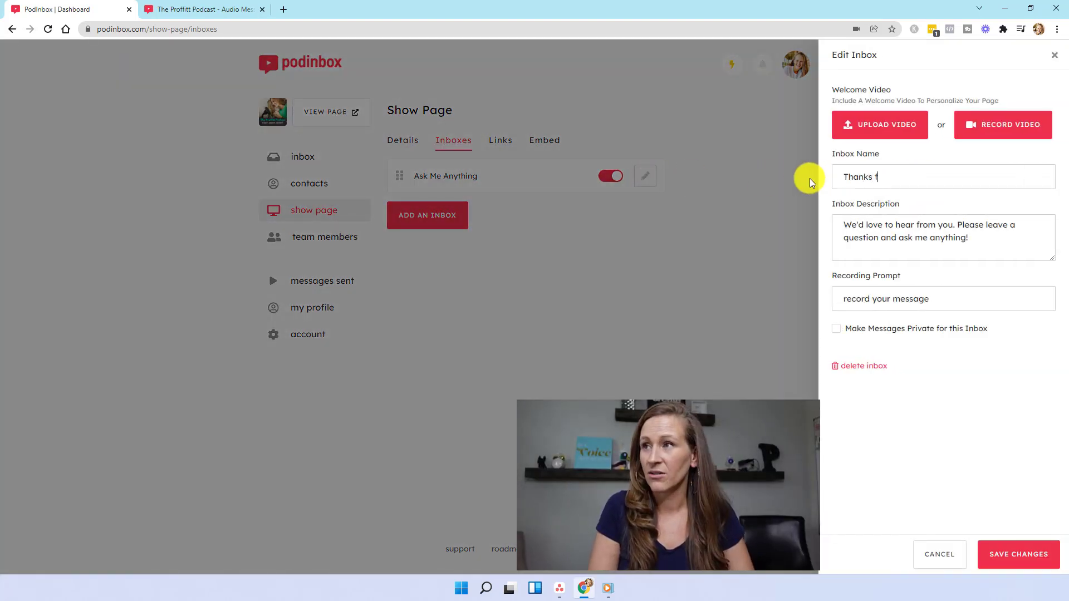
type("or Stopping By!")
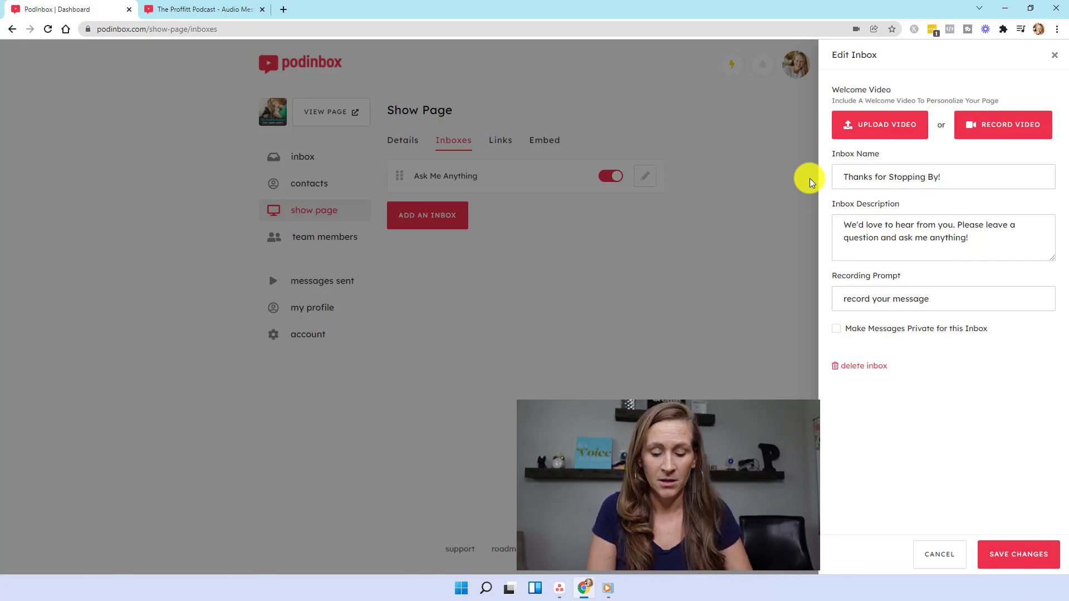
Step: Set the inbox description to "Please leave a message for The Proffitt Podcast and your audio clip could be aired on one of our episodes!"
key("Tab")
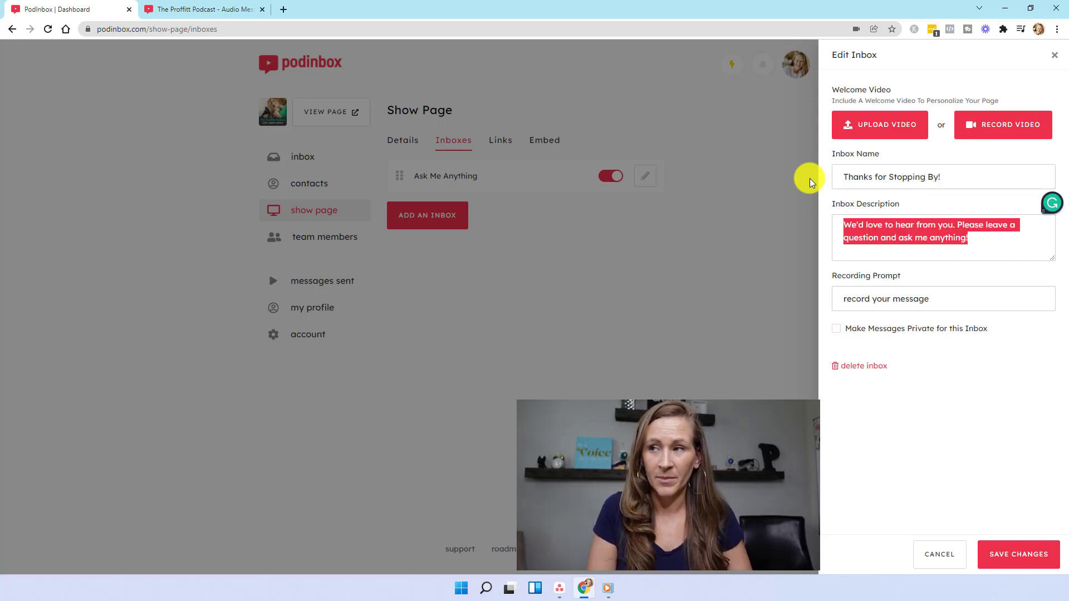
type("Please leas")
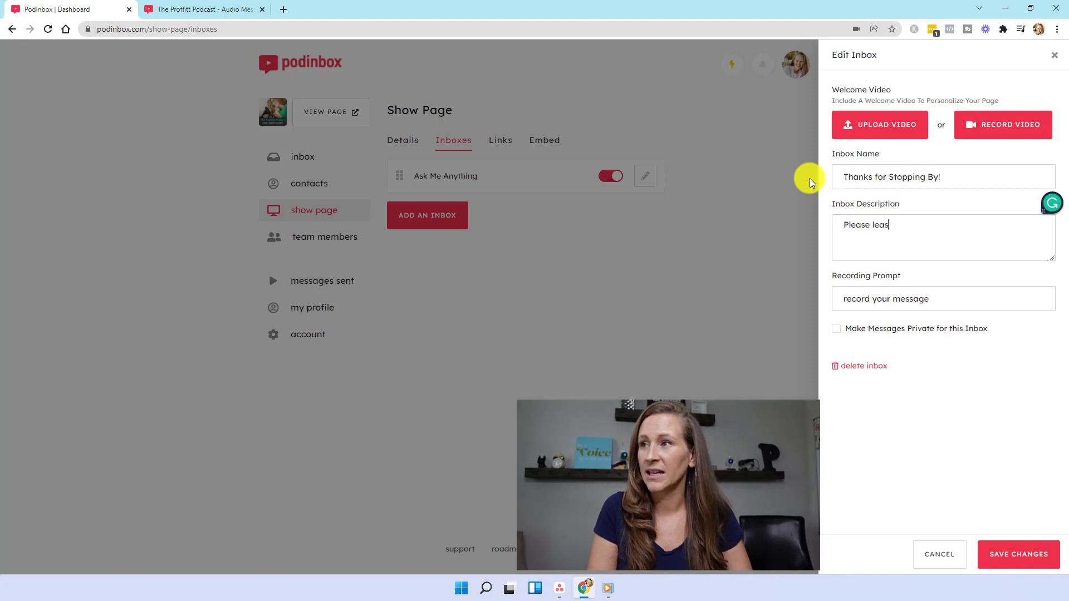
key("BackSpace")
type("ve a ")
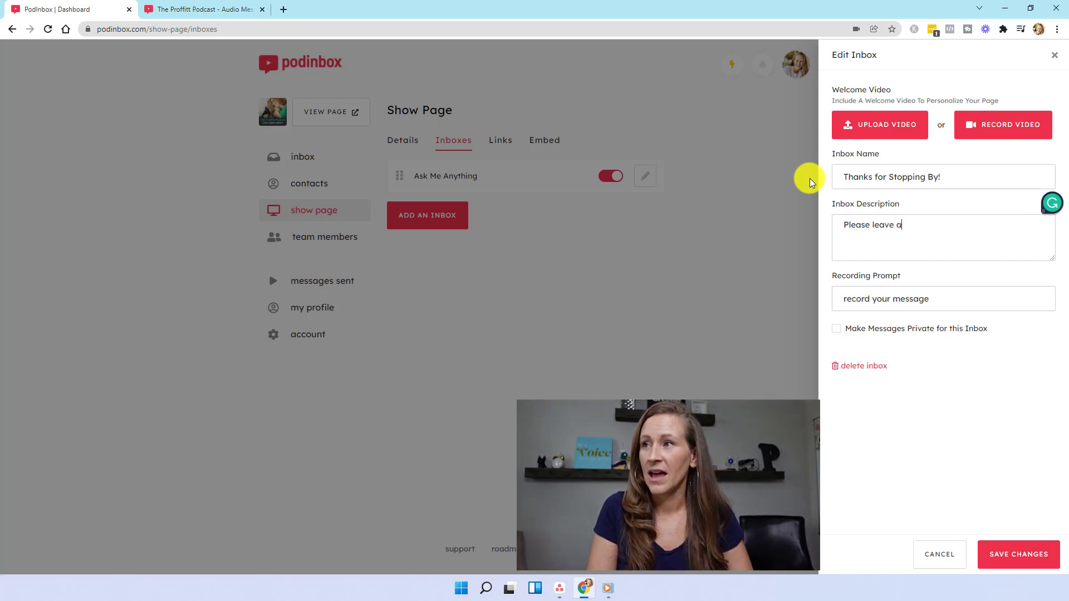
type("messag")
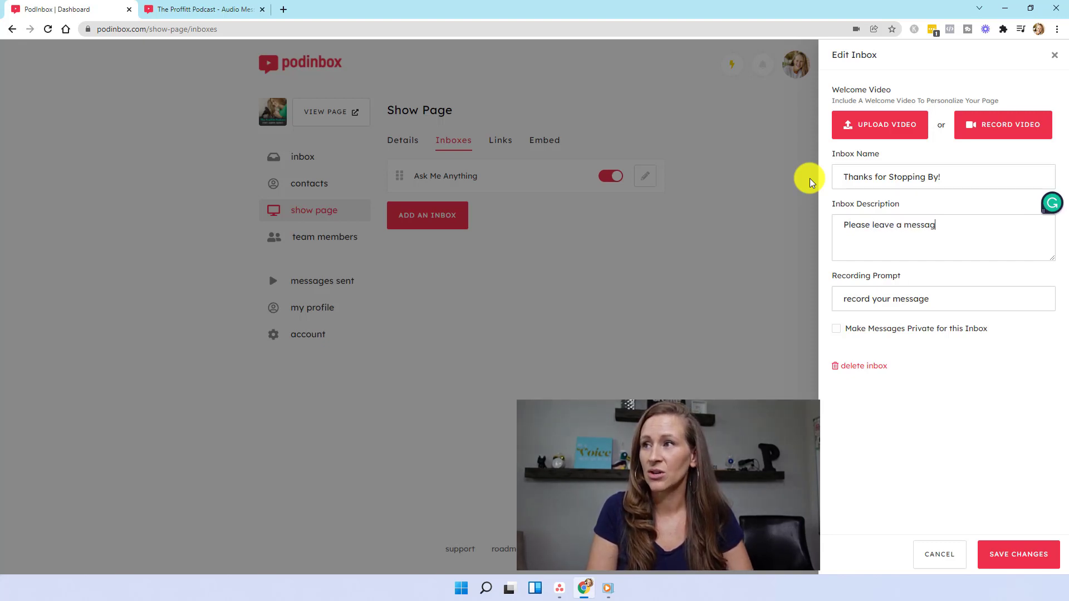
type("e for The ")
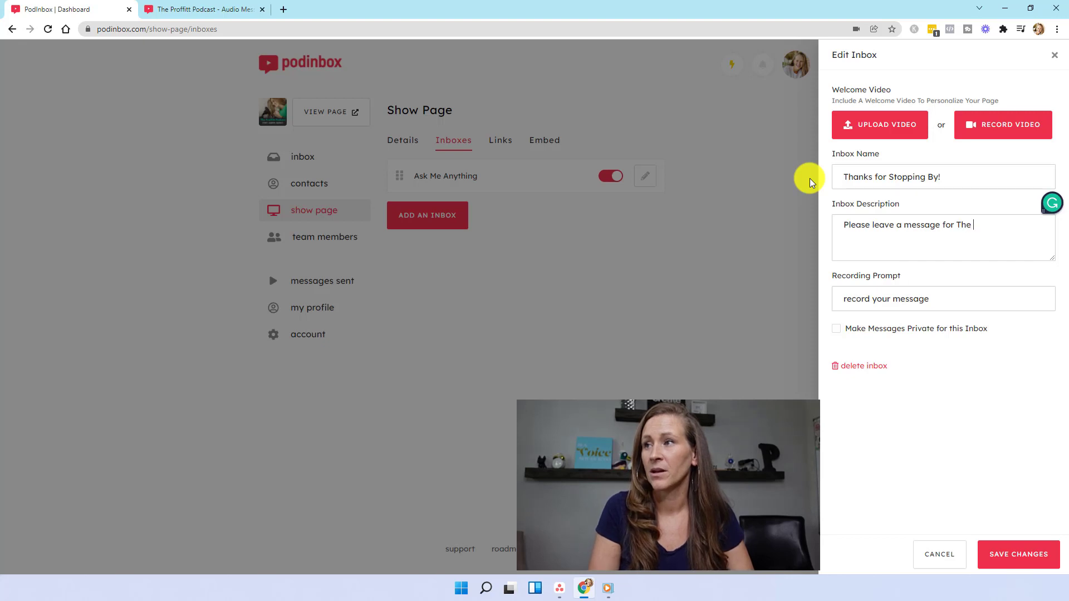
type("Proffitt Podca")
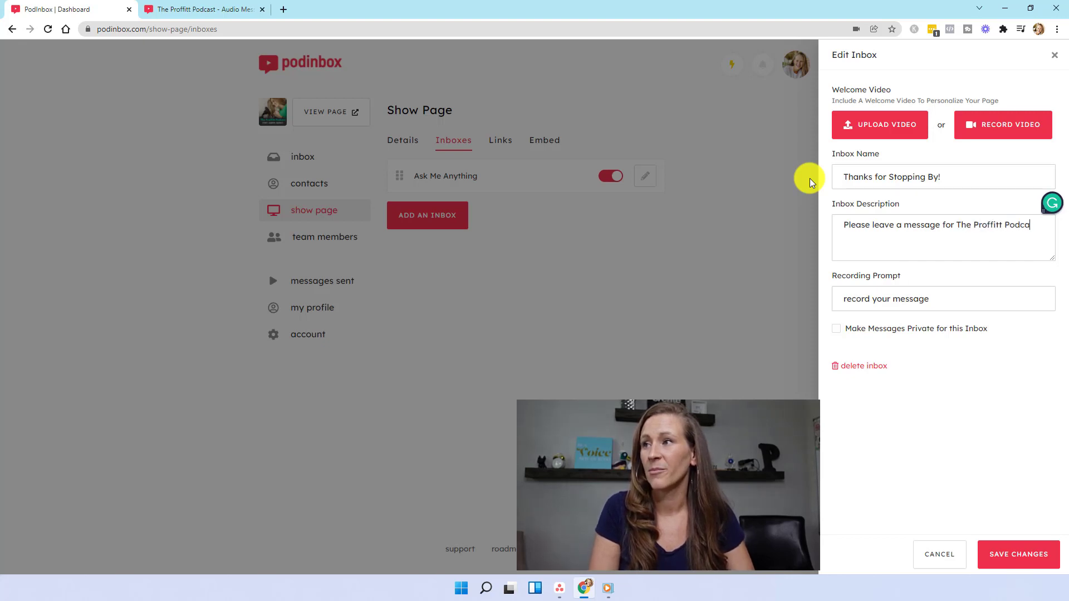
type("st and your ")
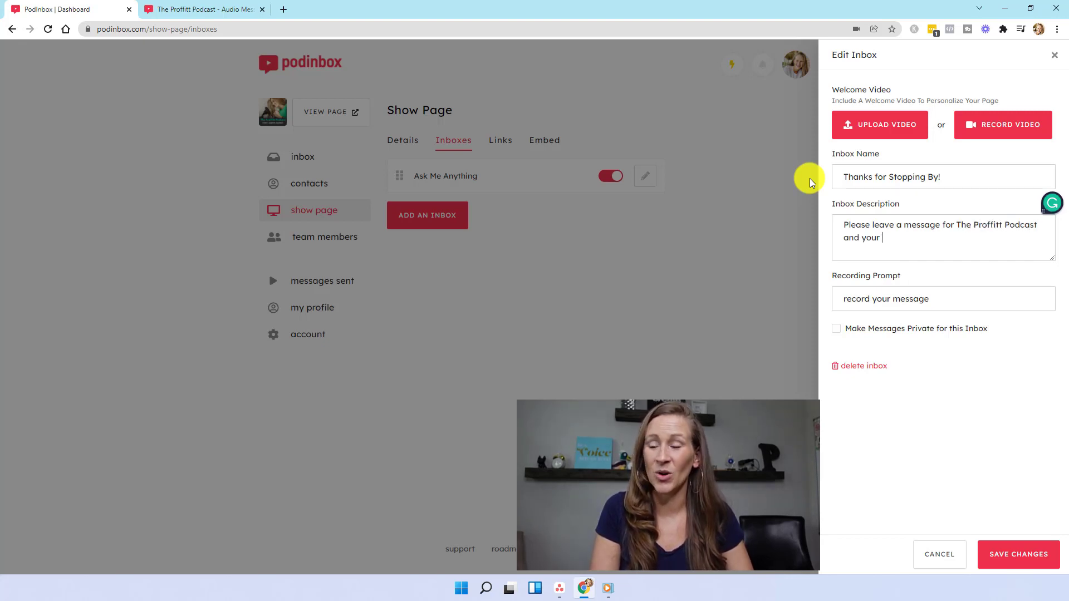
type("audio c")
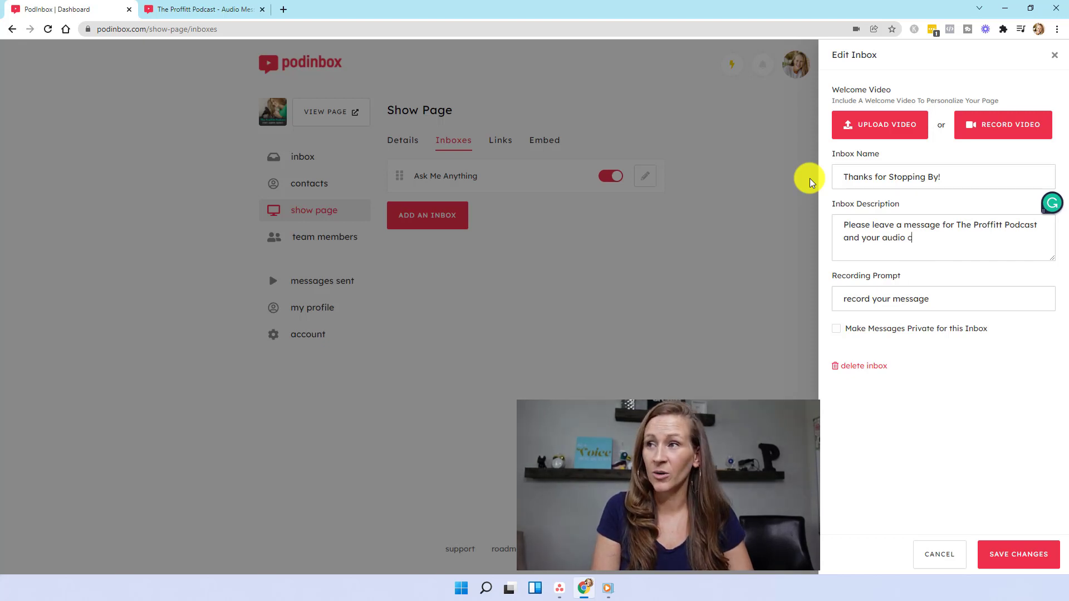
type("lip could be a")
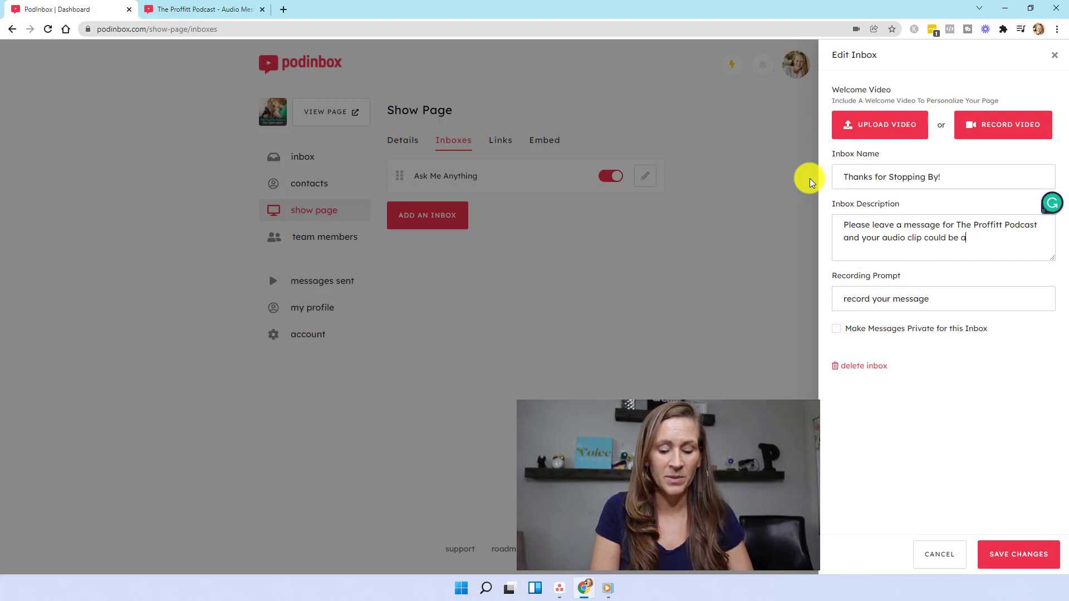
type("ired on one")
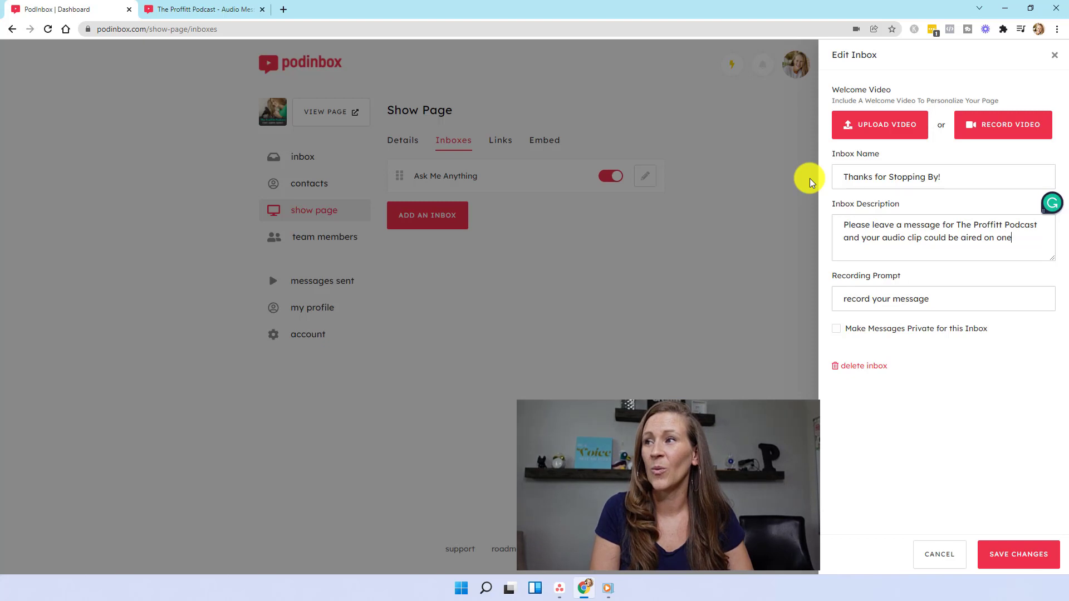
type(" of our epi")
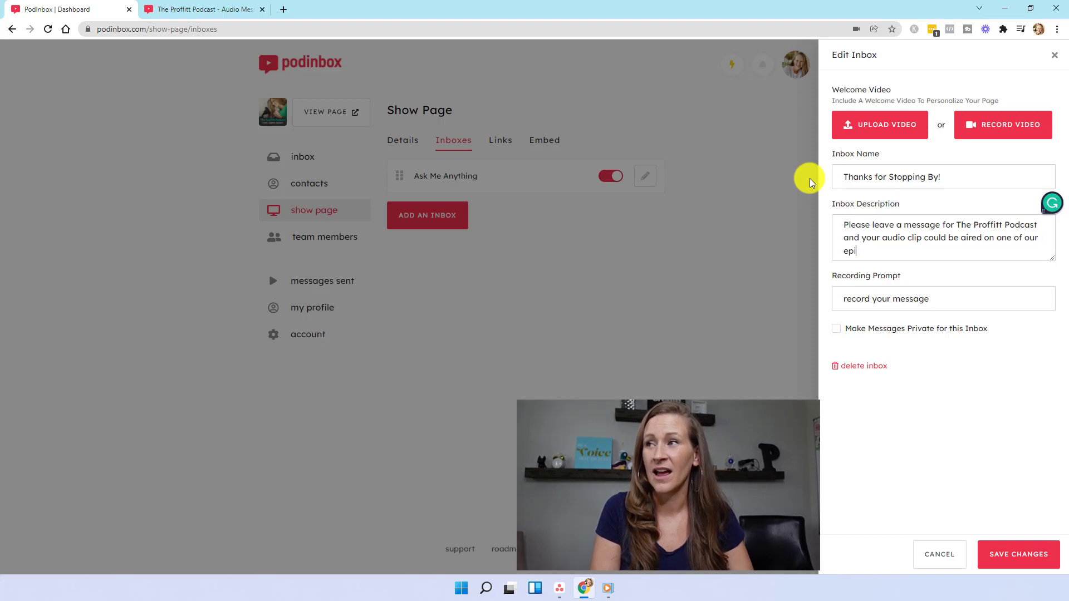
type("sodes!")
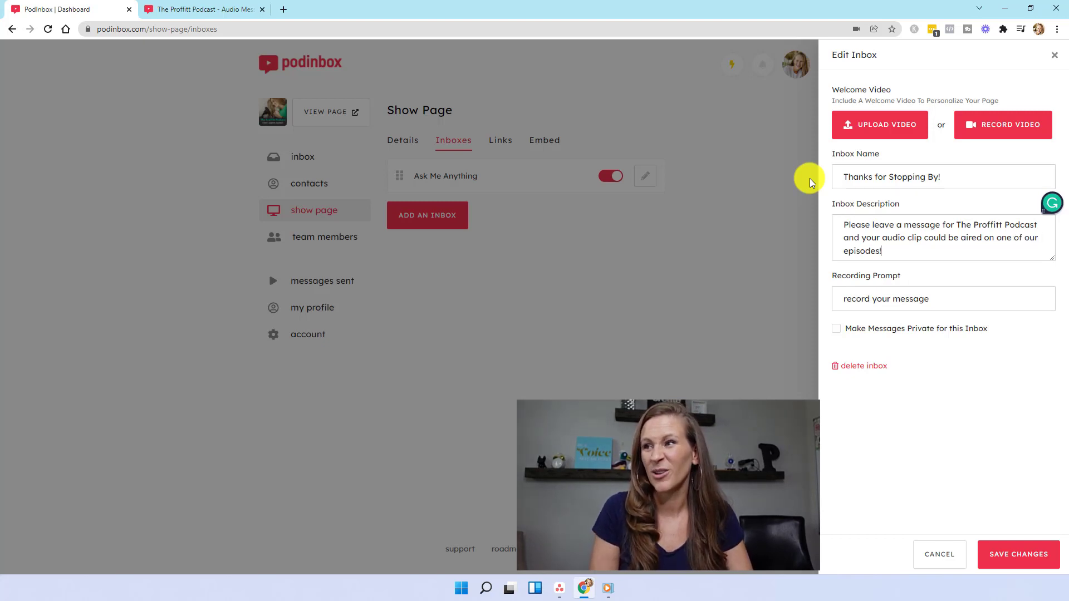
Step: Save the inbox changes and reload the public podcast page to check the updated inbox
left_click(988, 302)
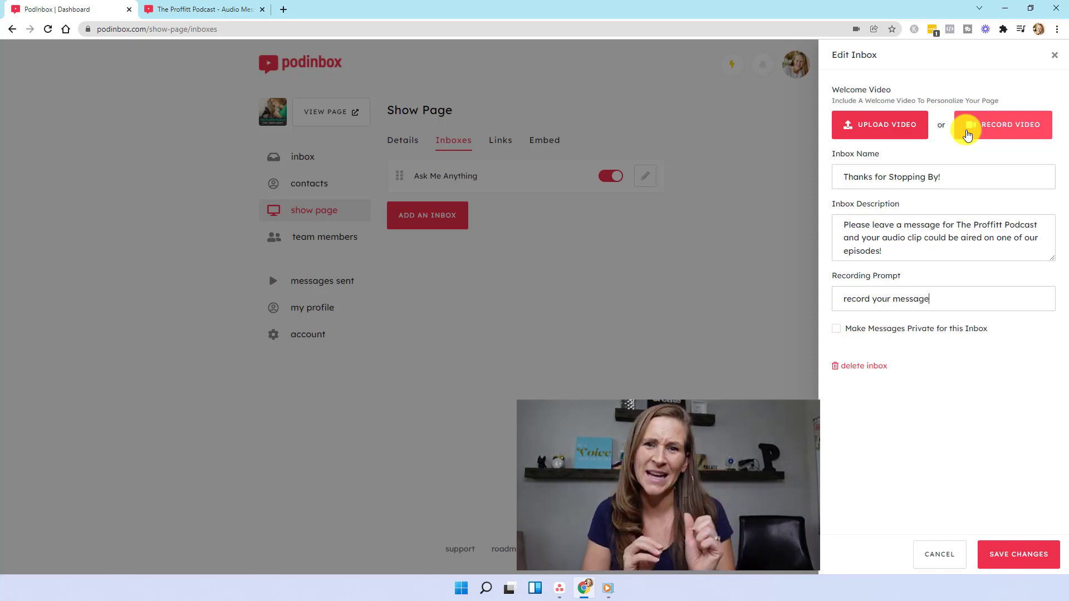
left_click(1007, 568)
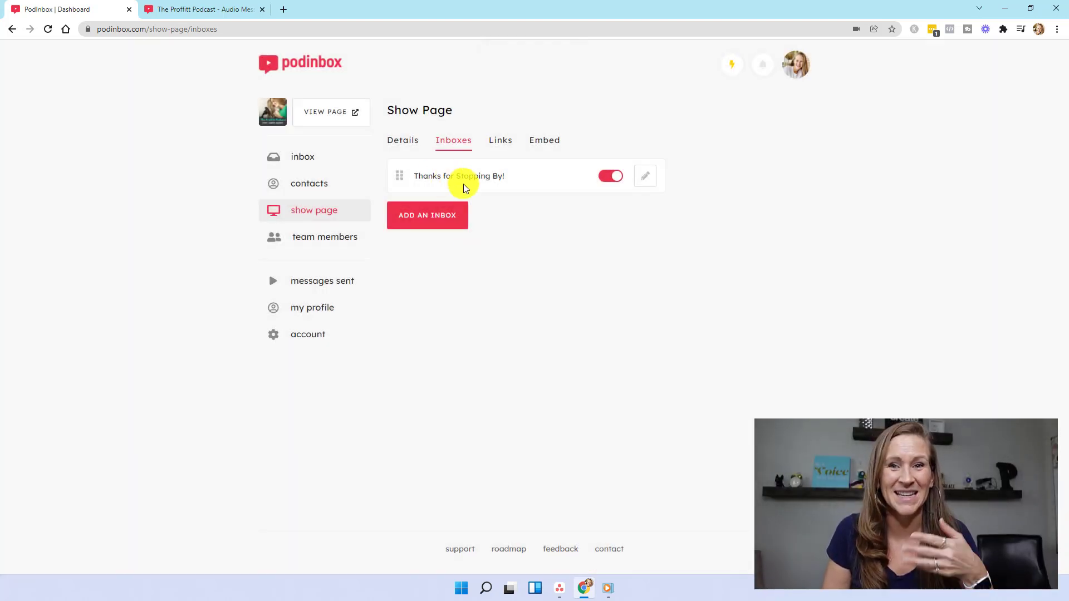
left_click(215, 9)
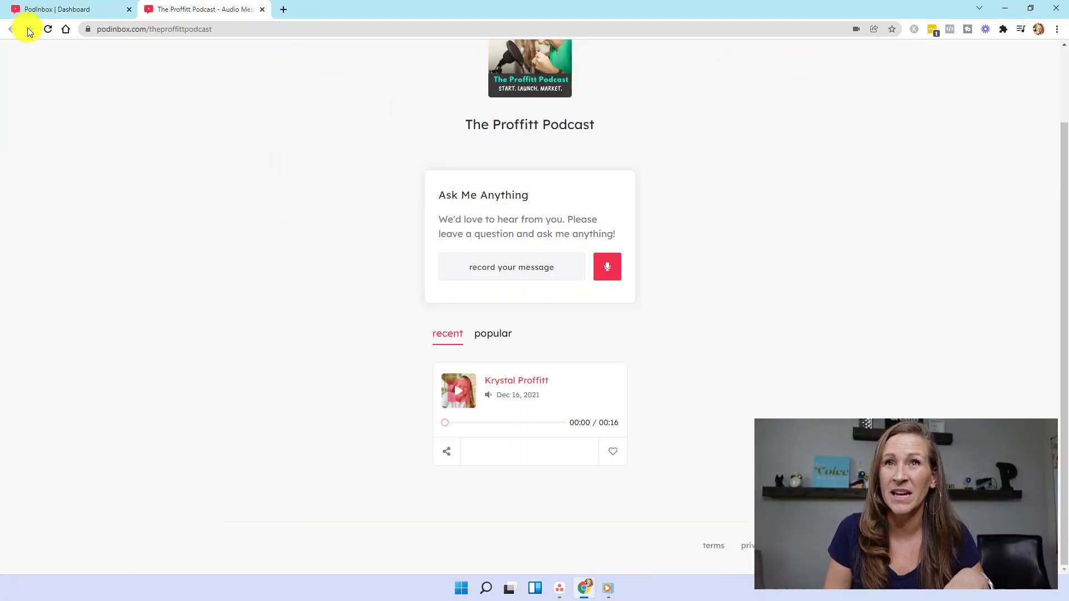
left_click(48, 29)
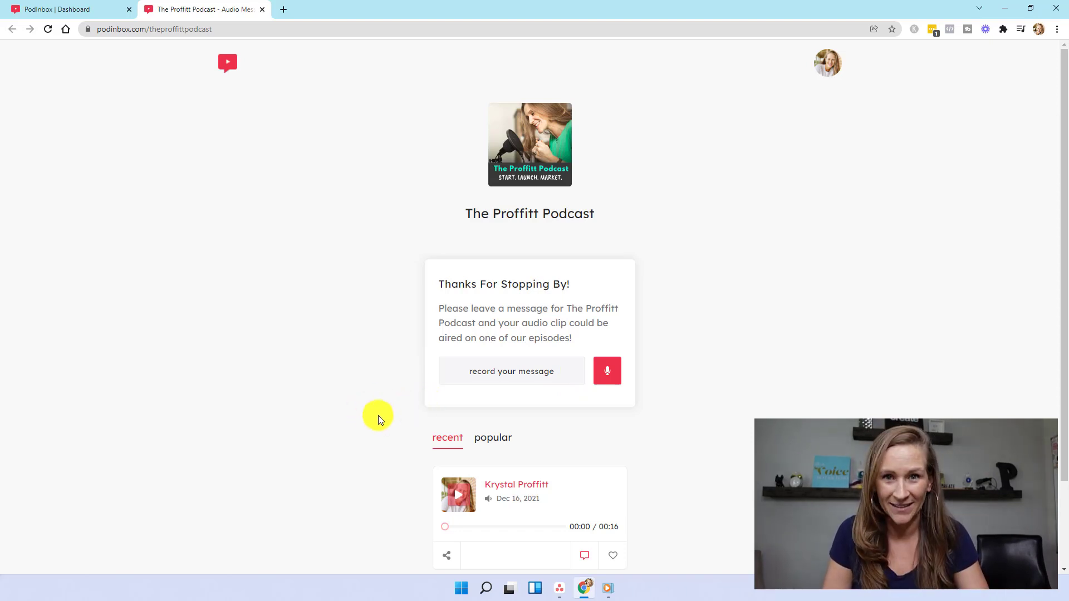
Step: Return to the dashboard and add Apple Podcasts, Spotify Podcasts and Google Podcasts fields to the show page's Listen On links
left_click(61, 9)
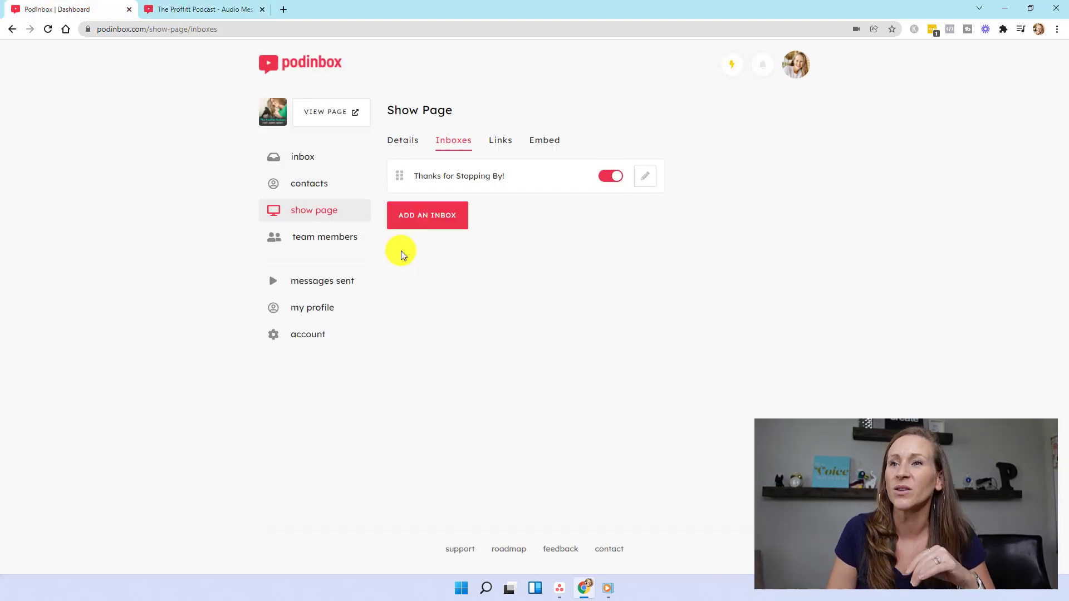
left_click(504, 145)
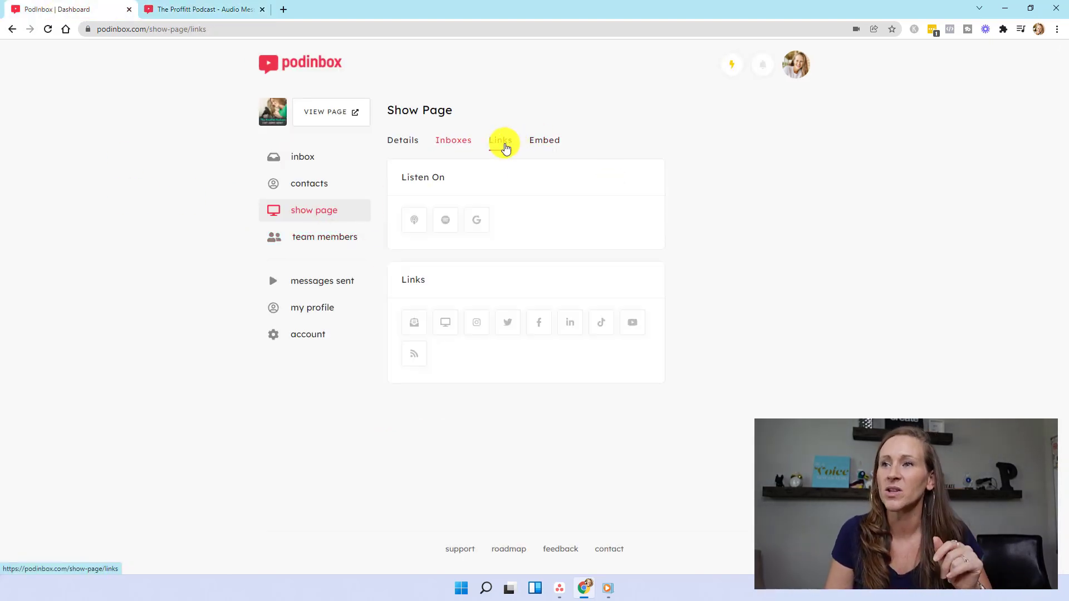
left_click(418, 229)
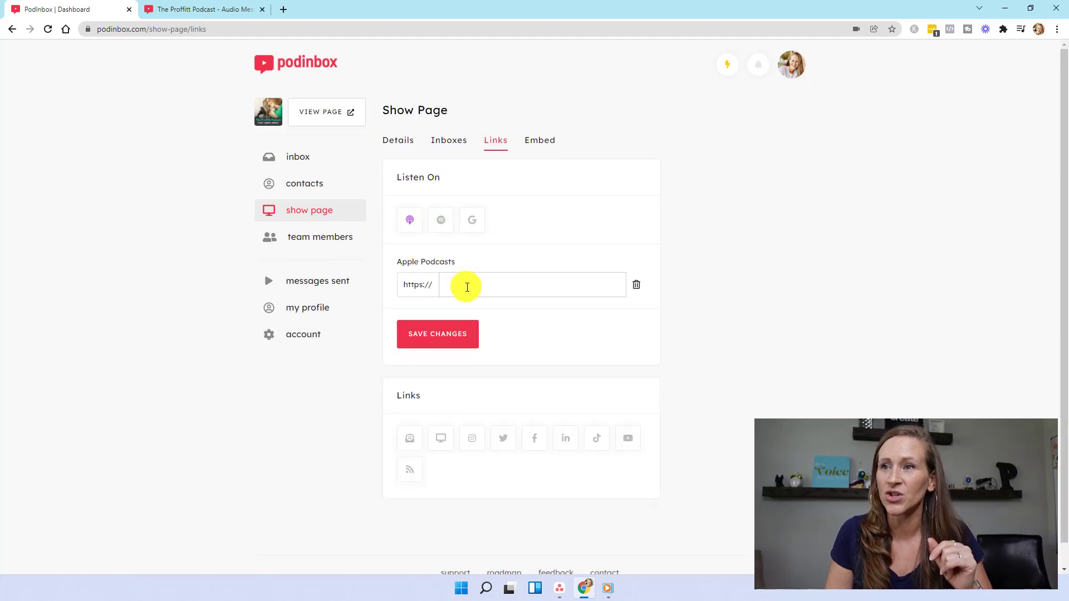
left_click(438, 223)
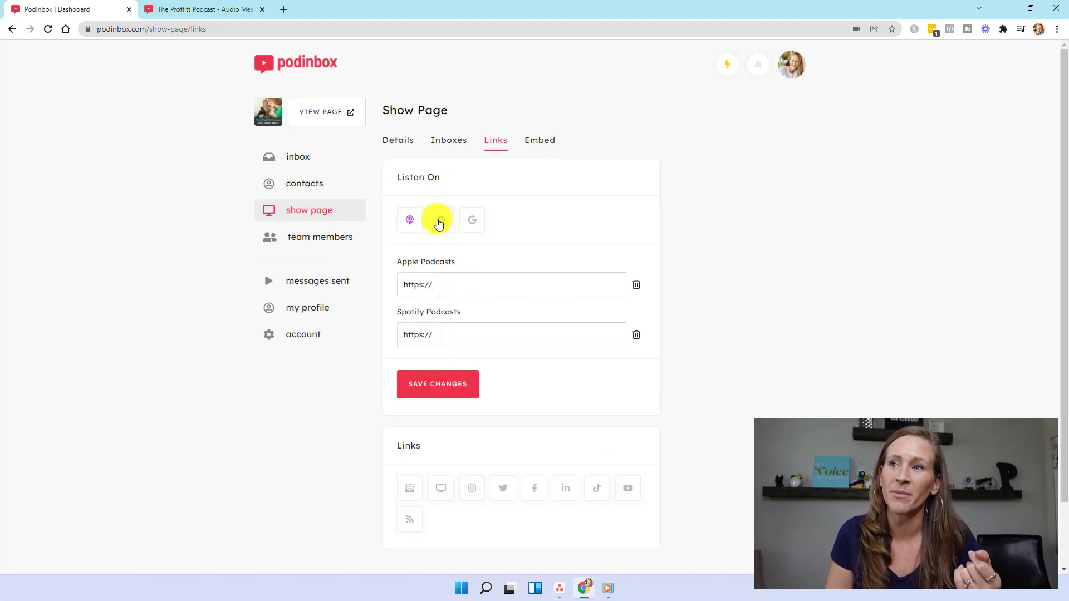
left_click(472, 223)
Step: Add Instagram, Facebook, LinkedIn, YouTube and email fields to the show page's Links section and look over the resulting form
scroll(418, 551, "down", 2)
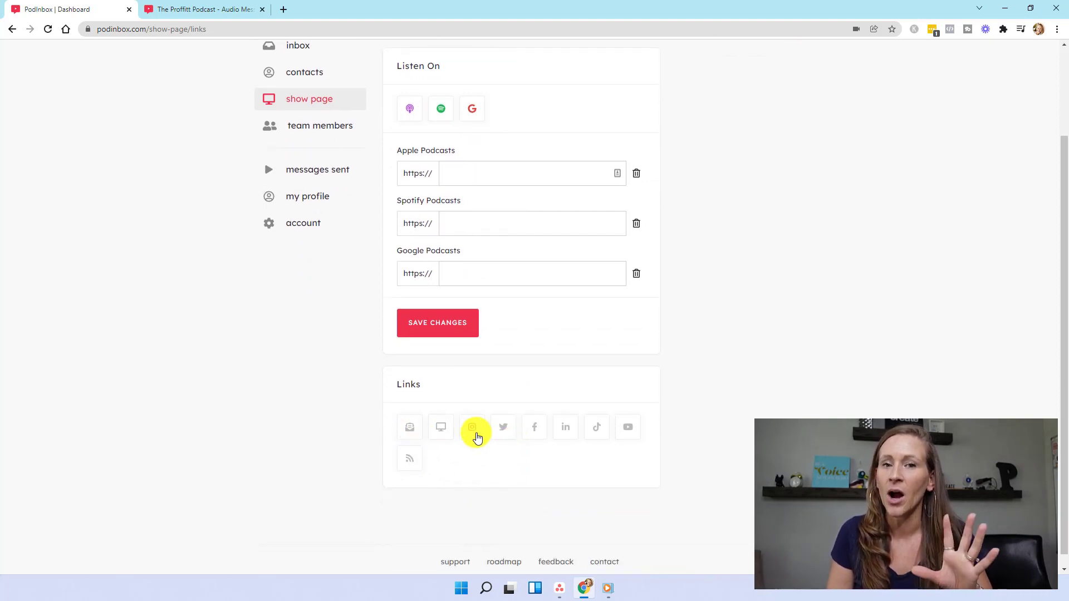
left_click(476, 437)
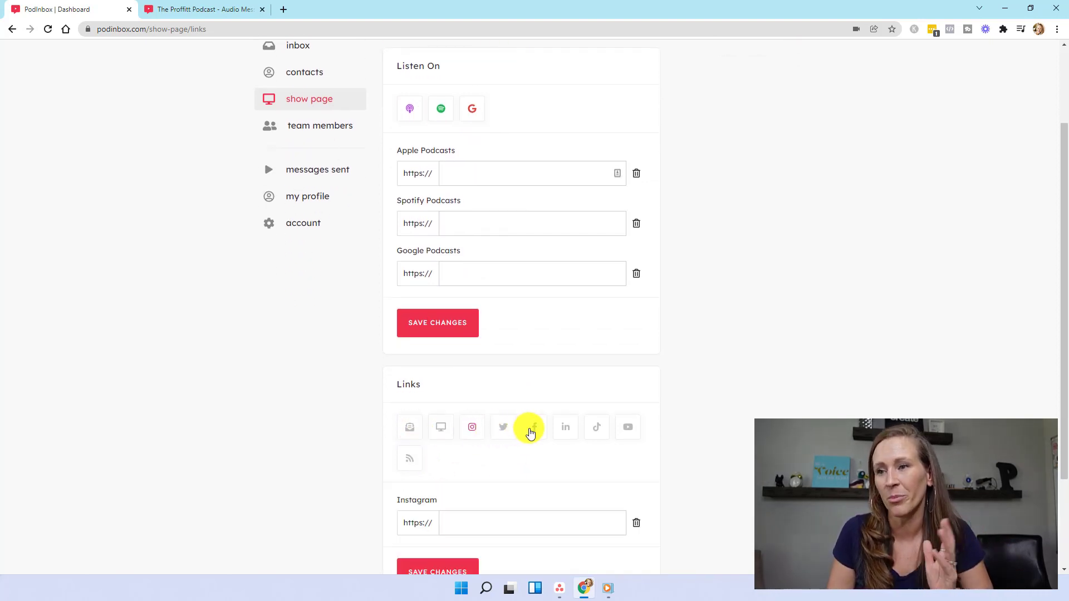
left_click(530, 432)
left_click(574, 434)
scroll(651, 423, "down", 1)
left_click(629, 374)
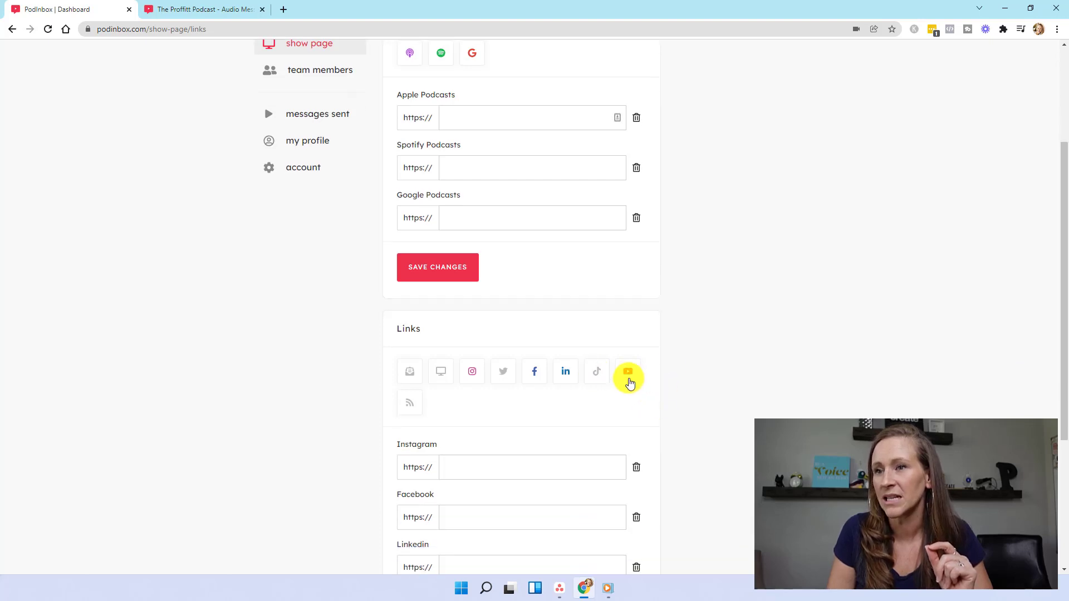
left_click(409, 373)
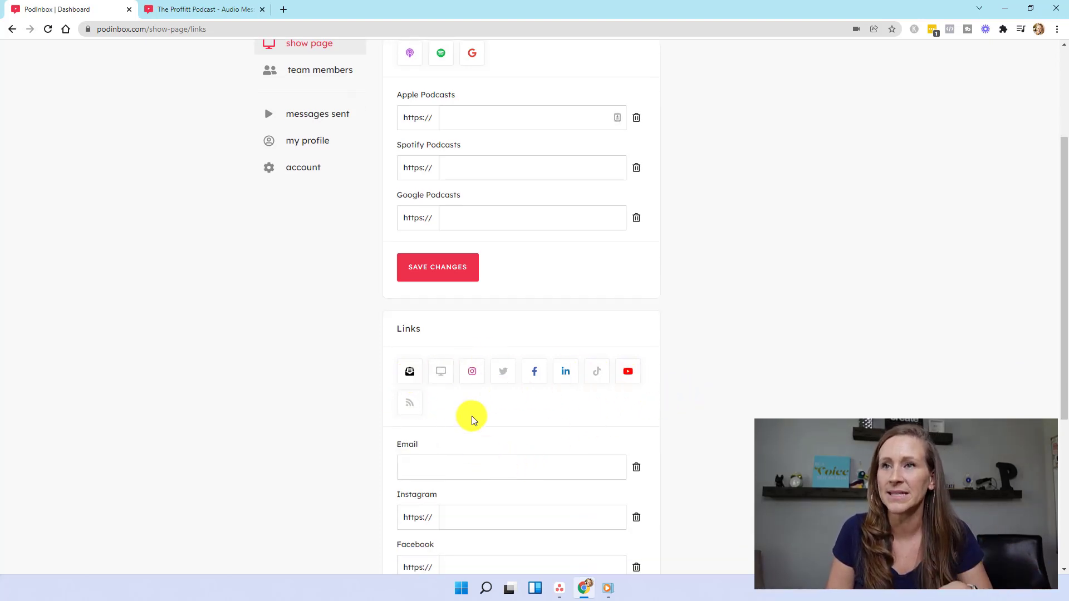
scroll(490, 416, "down", 2)
scroll(503, 414, "up", 5)
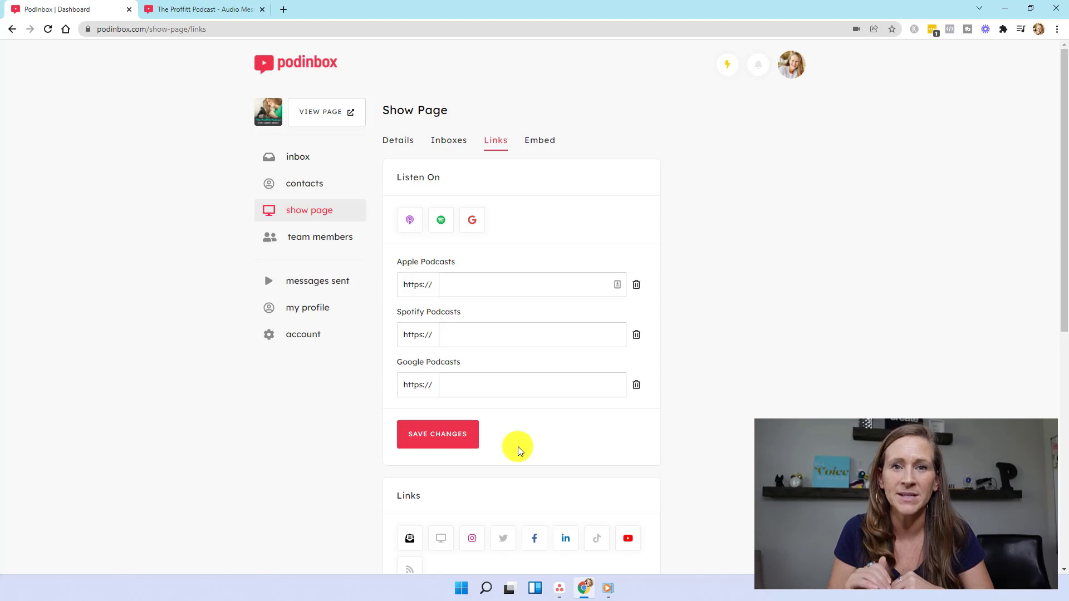
Step: Look over the show page's inline and popup widget embed codes, and open the team members list
left_click(539, 143)
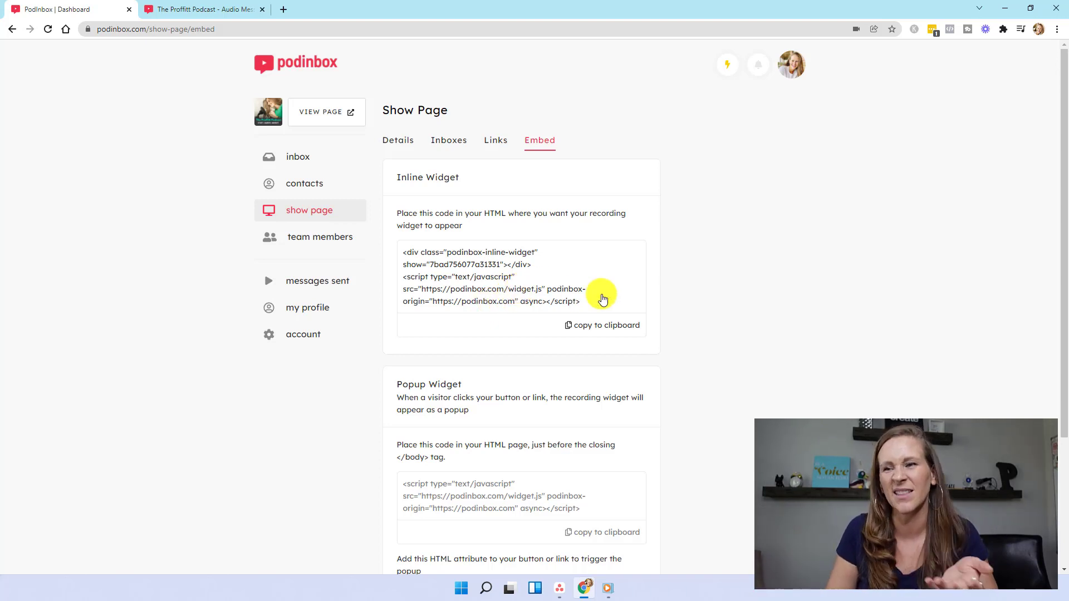
scroll(670, 310, "down", 3)
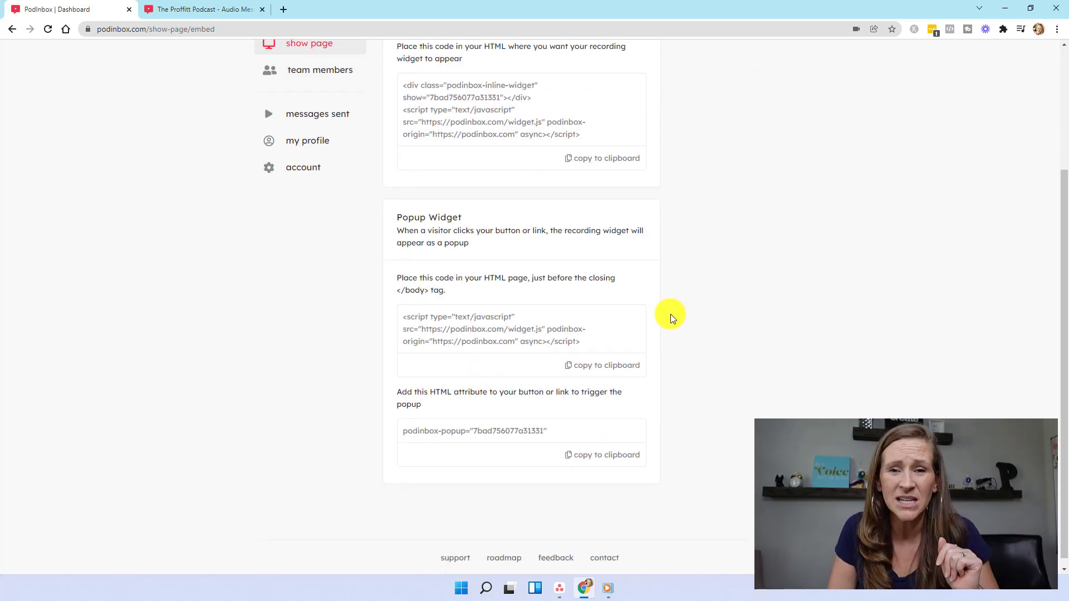
scroll(670, 314, "up", 2)
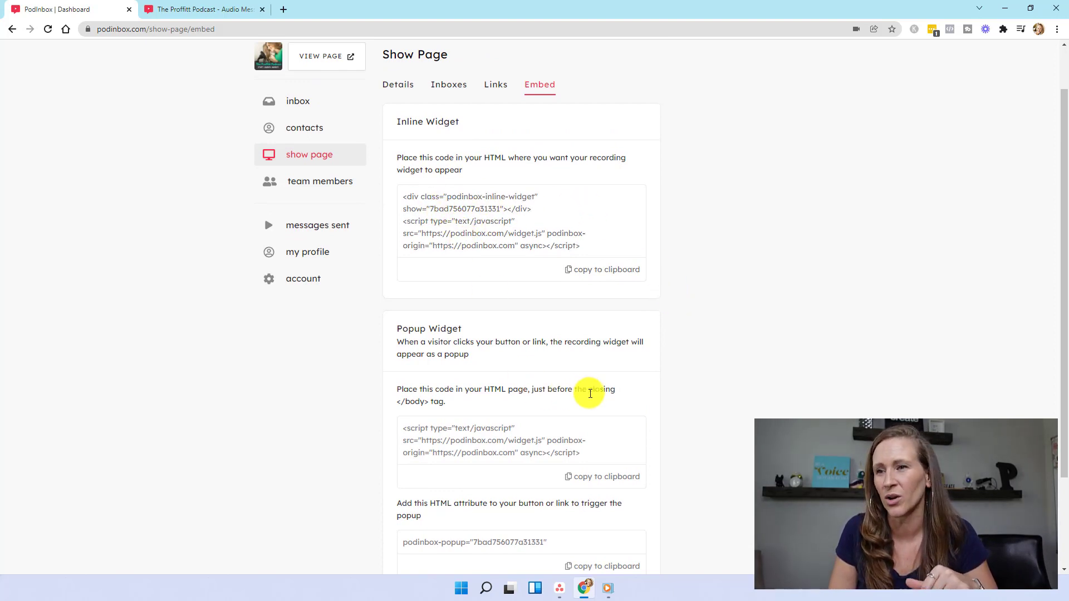
scroll(466, 382, "down", 1)
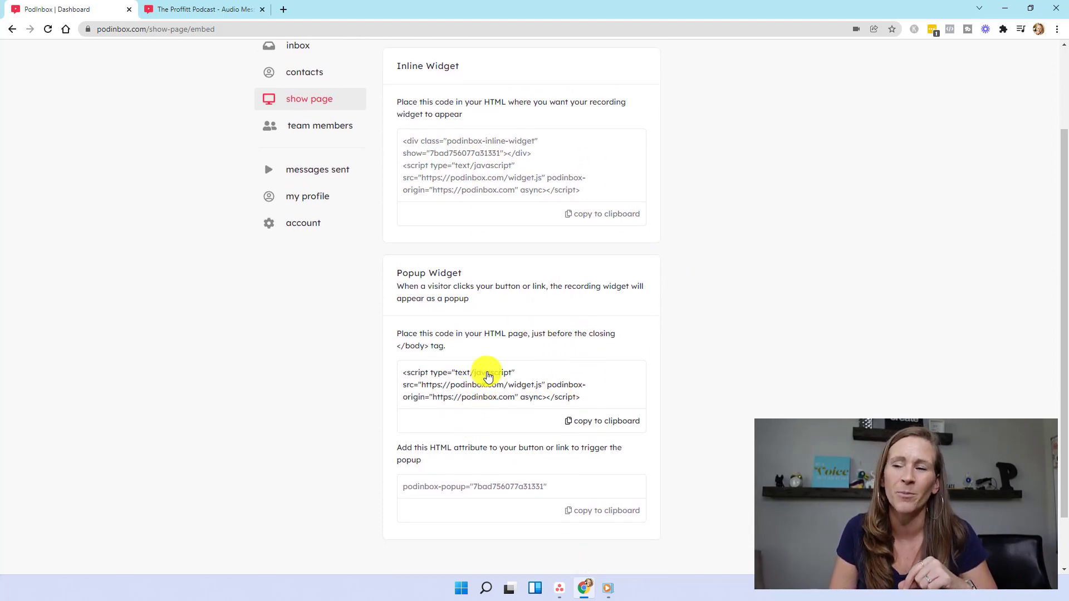
scroll(489, 372, "up", 2)
left_click(314, 241)
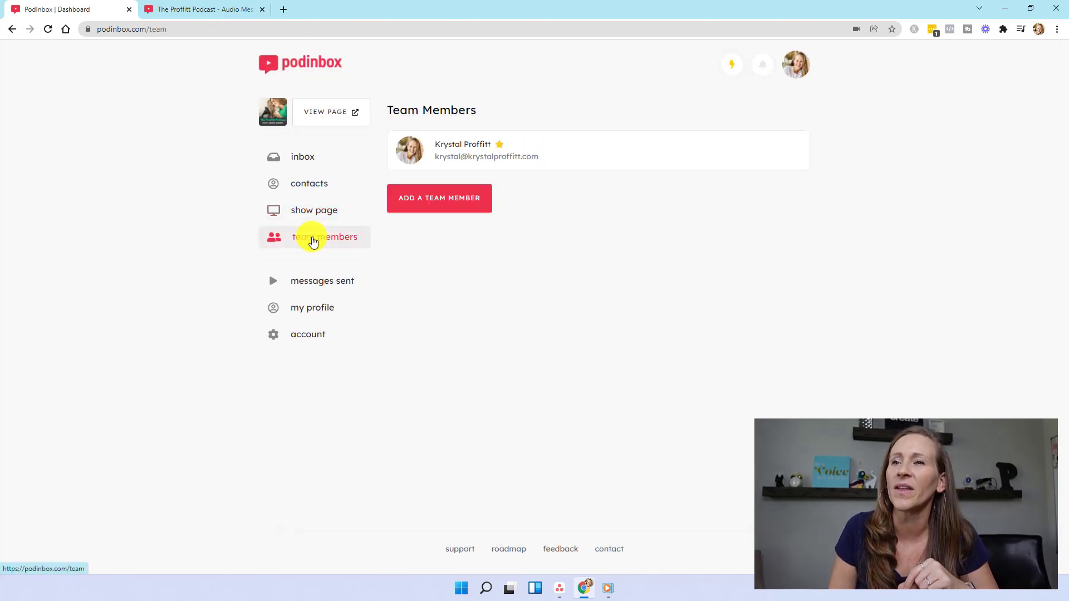